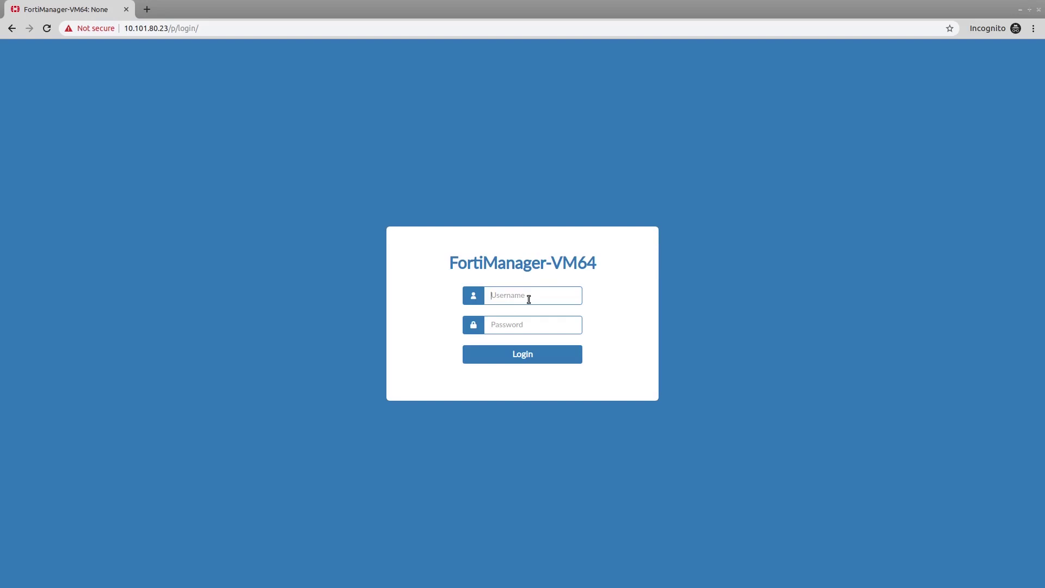
Step: Log in as the policy administrator, enter the Hooli-HQ ADOM and open System Settings
type("policy-admin*********")
key("Return")
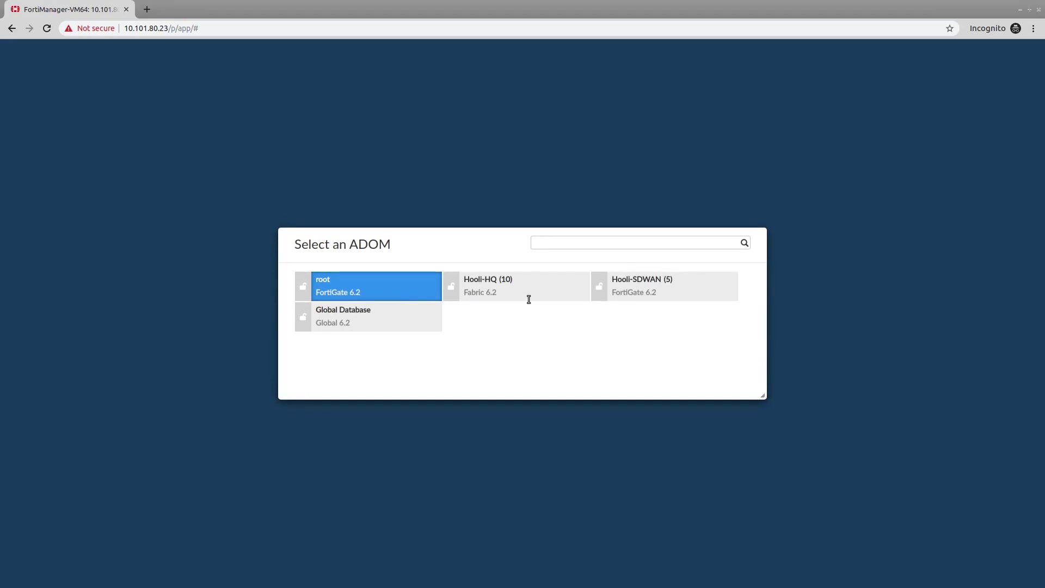
left_click(520, 292)
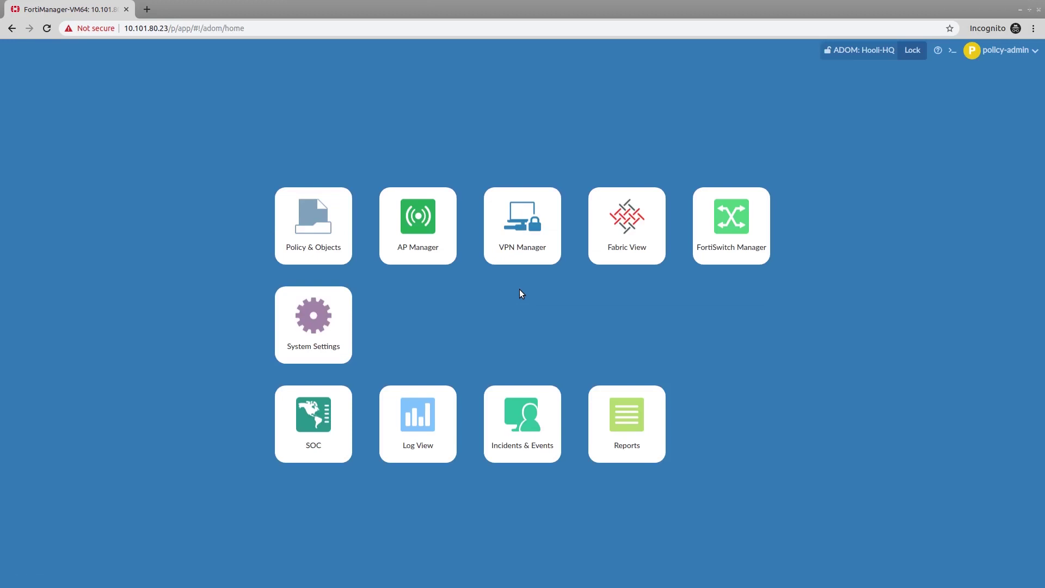
left_click(345, 336)
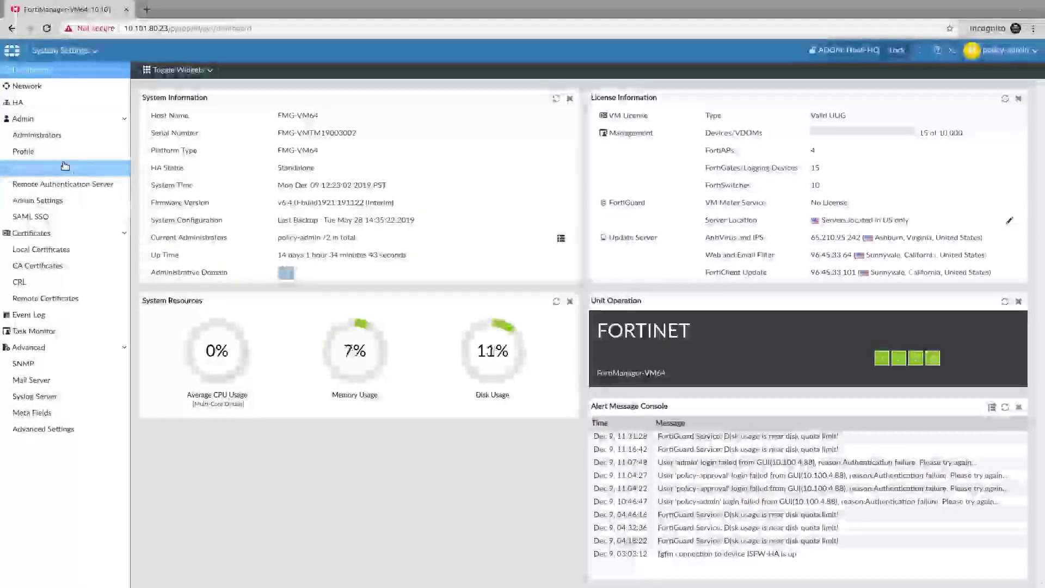
Step: Add empty Approval Groups #2 and #3 to the Hooli-HQ workflow approval matrix
left_click(65, 167)
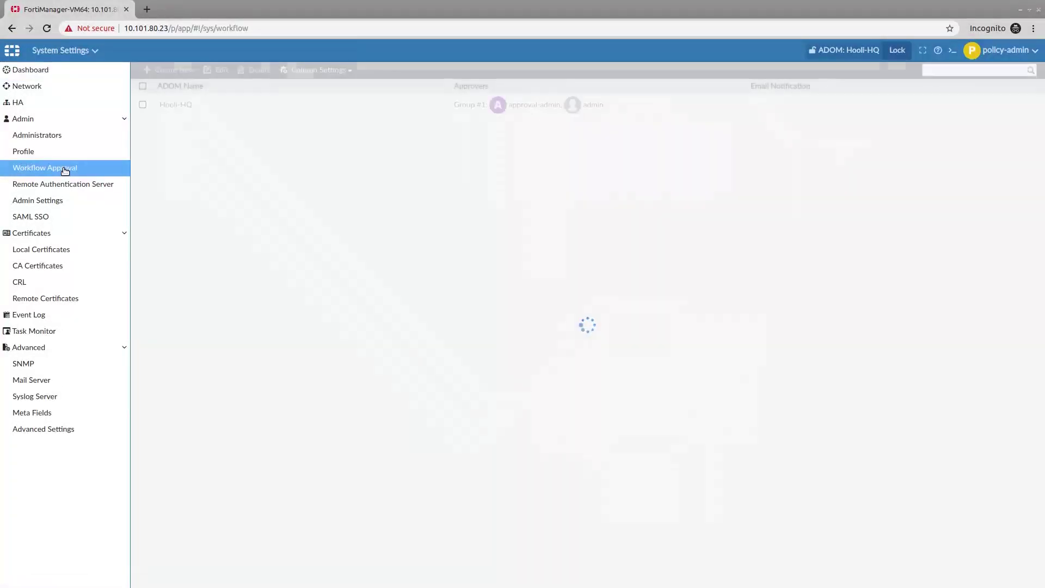
double_click(242, 109)
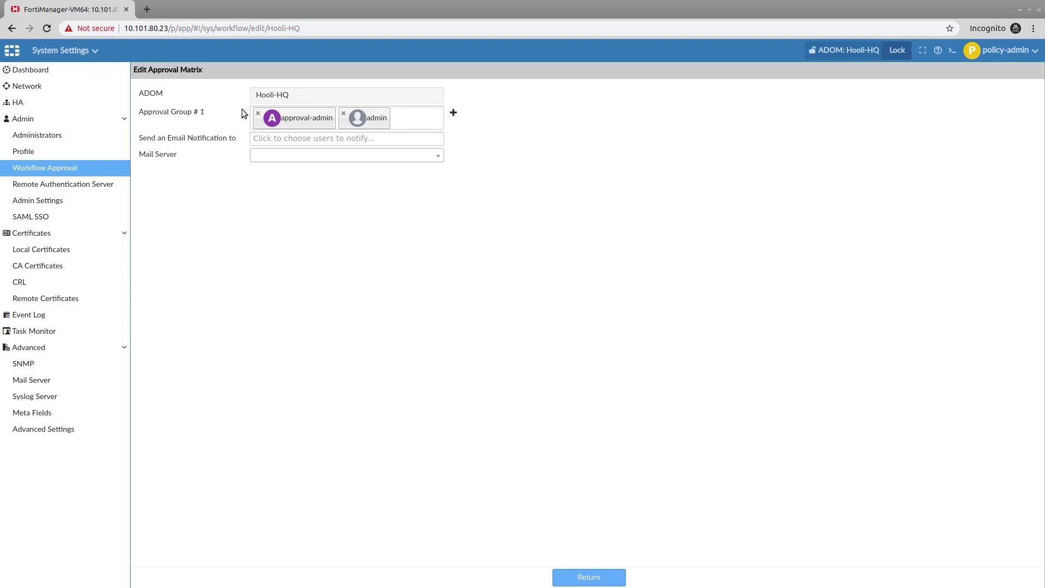
left_click(454, 113)
left_click(453, 139)
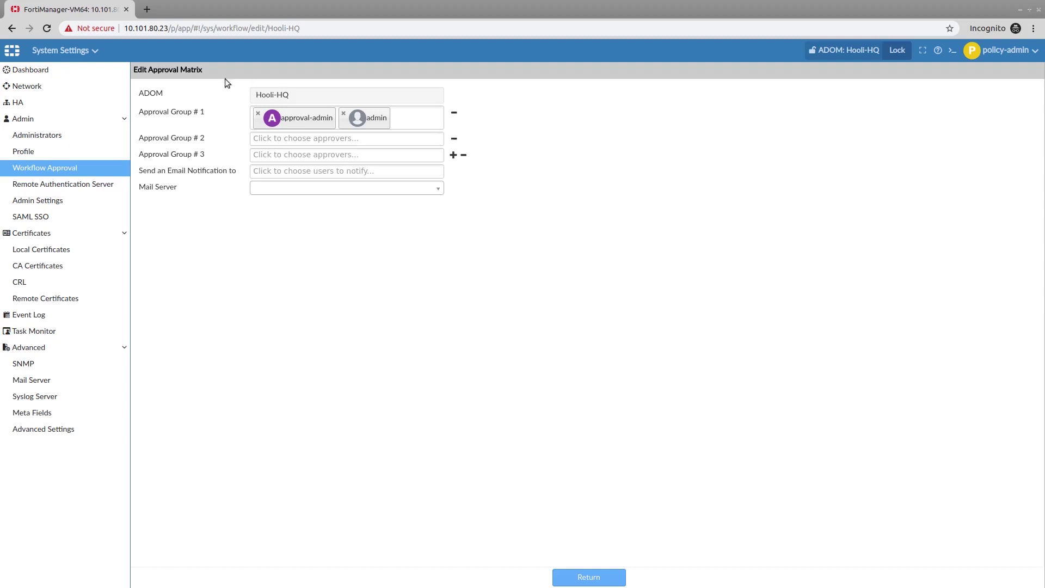
left_click(79, 53)
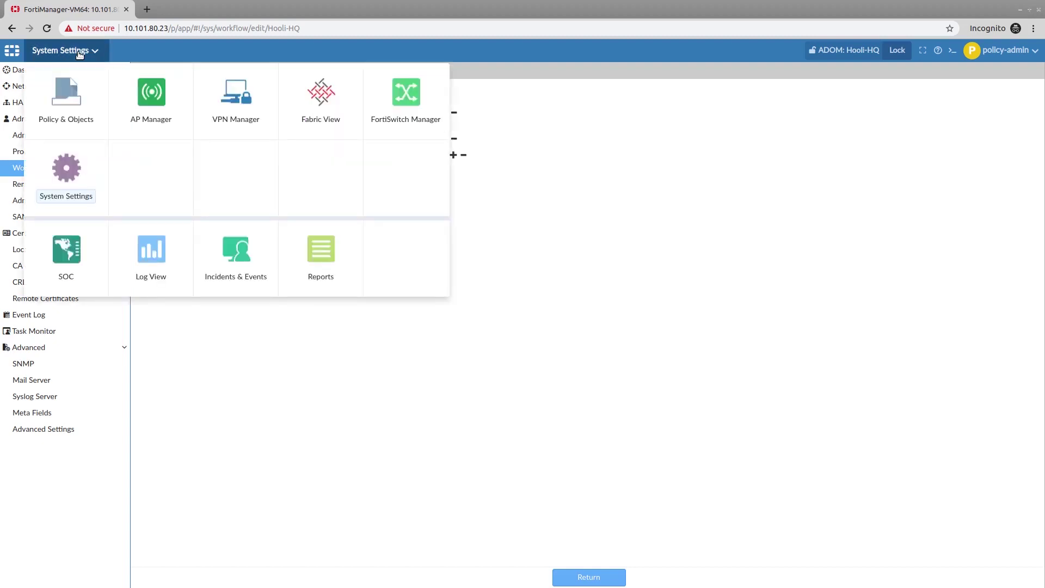
Step: Switch to Policy & Objects to reach the Segmentation package's Security Policy list
left_click(80, 83)
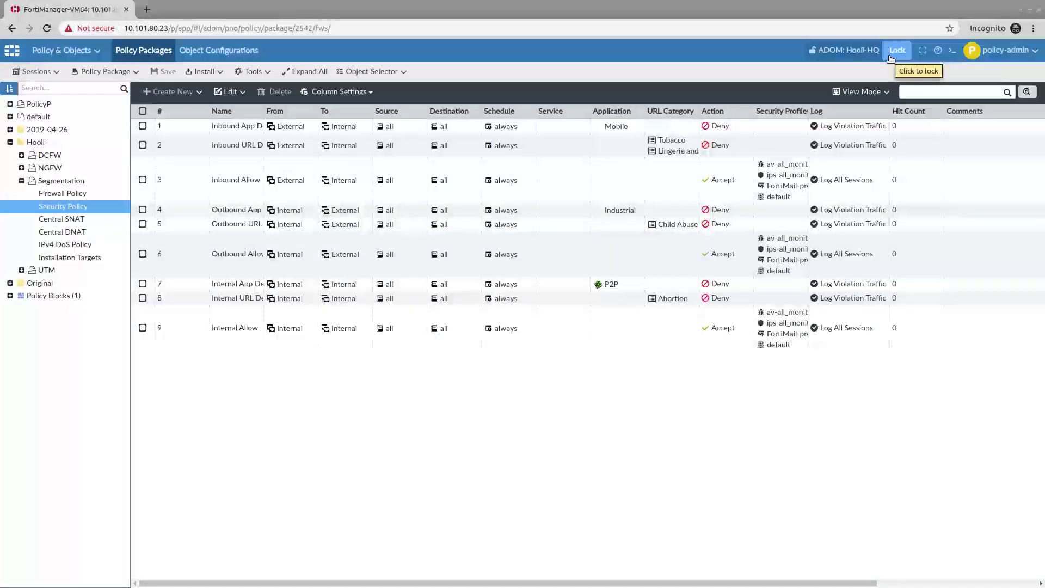
Step: Lock the Hooli-HQ ADOM and create a new workflow session named 'Cloud Policy'
left_click(896, 50)
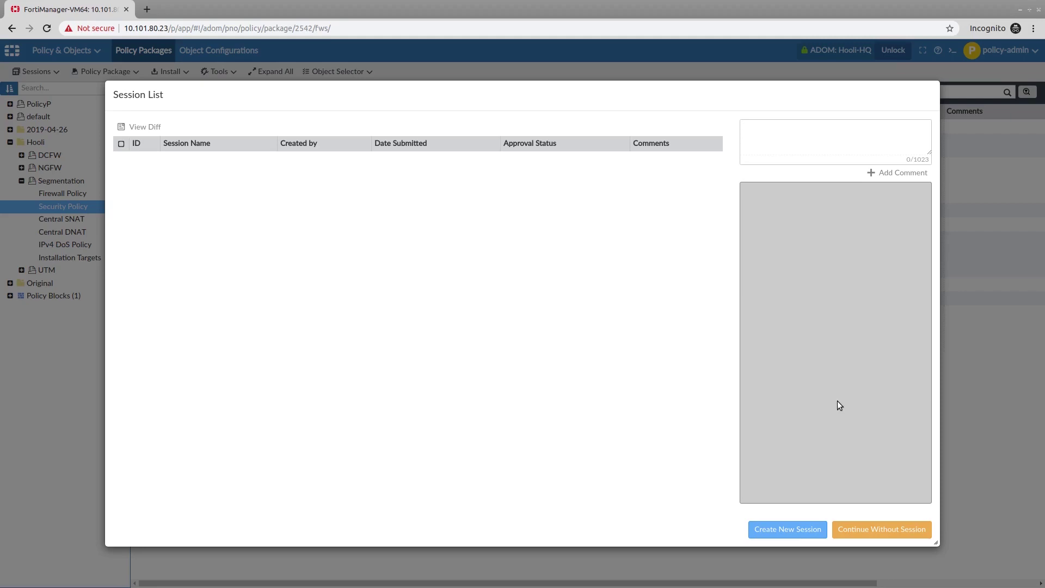
left_click(791, 538)
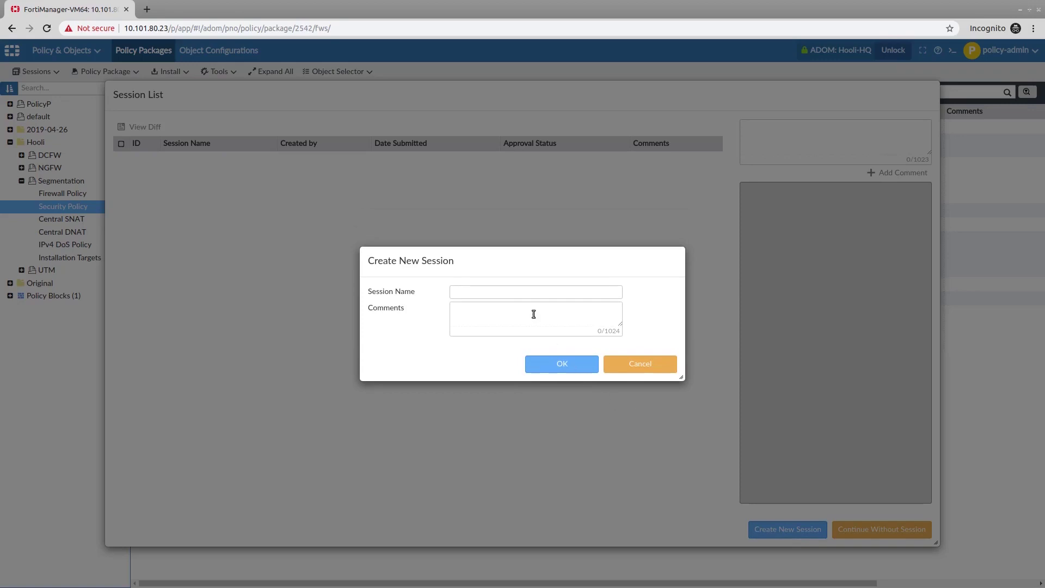
left_click(523, 294)
type("Cloud POlic")
key("BackSpace")
key("BackSpace")
key("BackSpace")
key("BackSpace")
type("olicy")
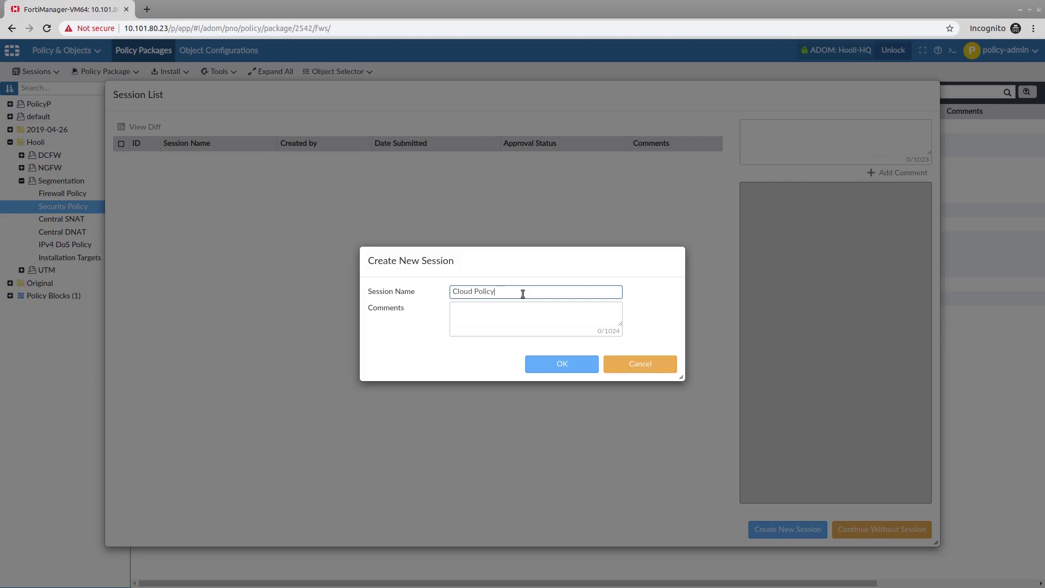
left_click(546, 370)
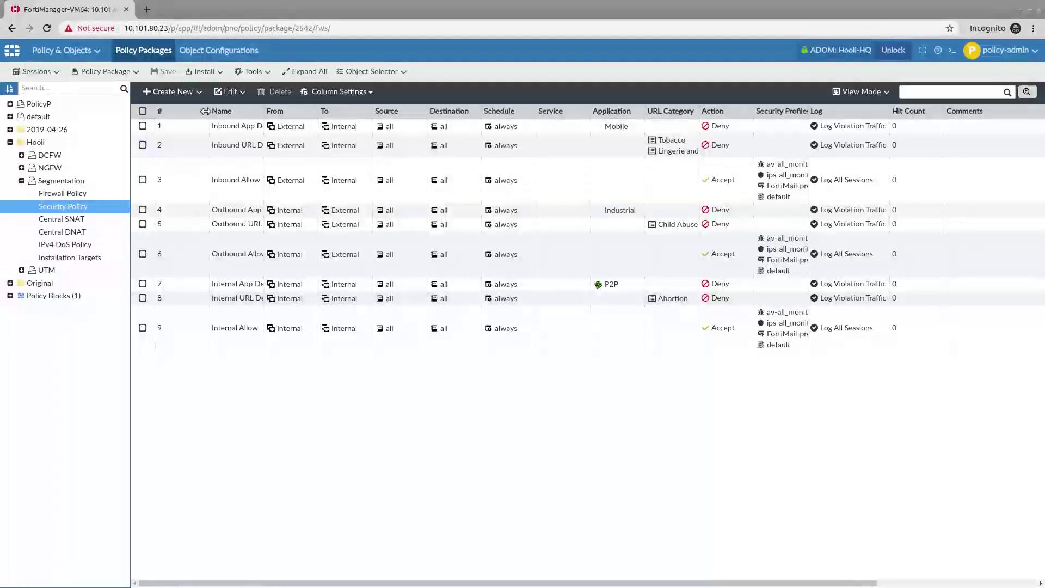
Step: Define rule 'Outbound-Azure': Internal to External, destination Azure-PublicSubnet, accept, log all sessions
left_click(179, 91)
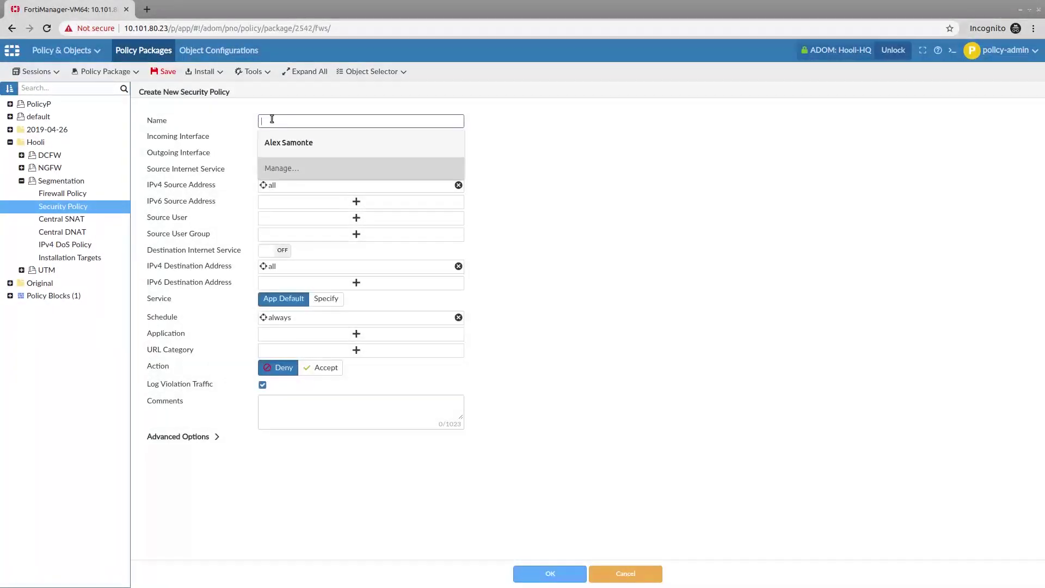
type("Outbound-Azure")
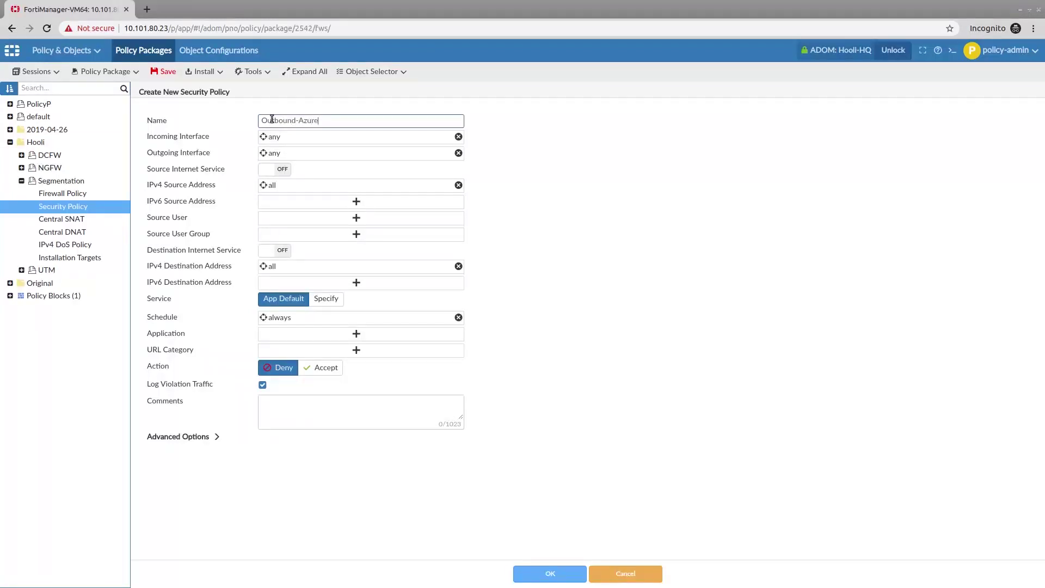
left_click(301, 139)
left_click(776, 175)
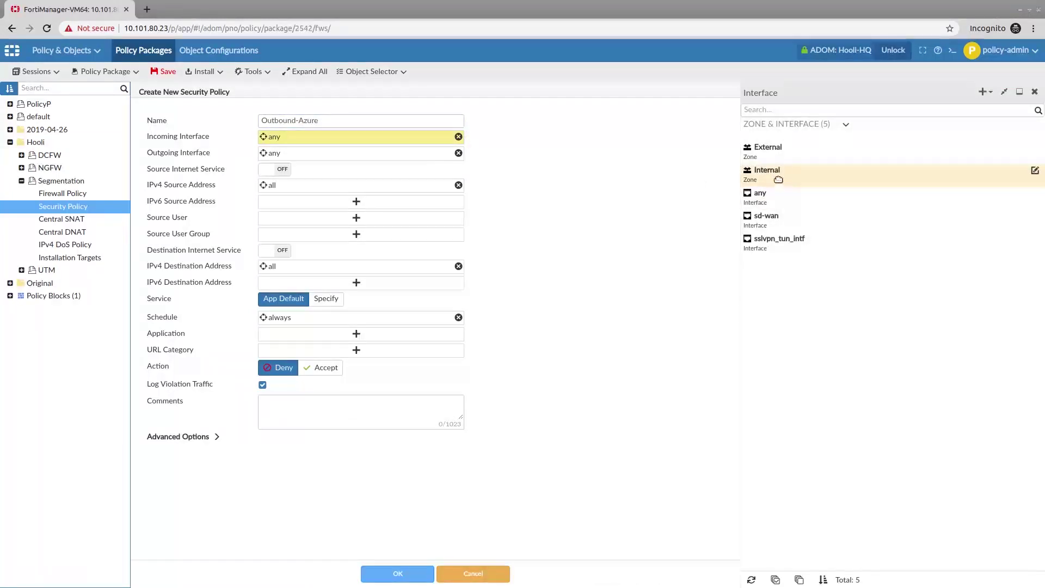
left_click_drag(774, 161, 430, 155)
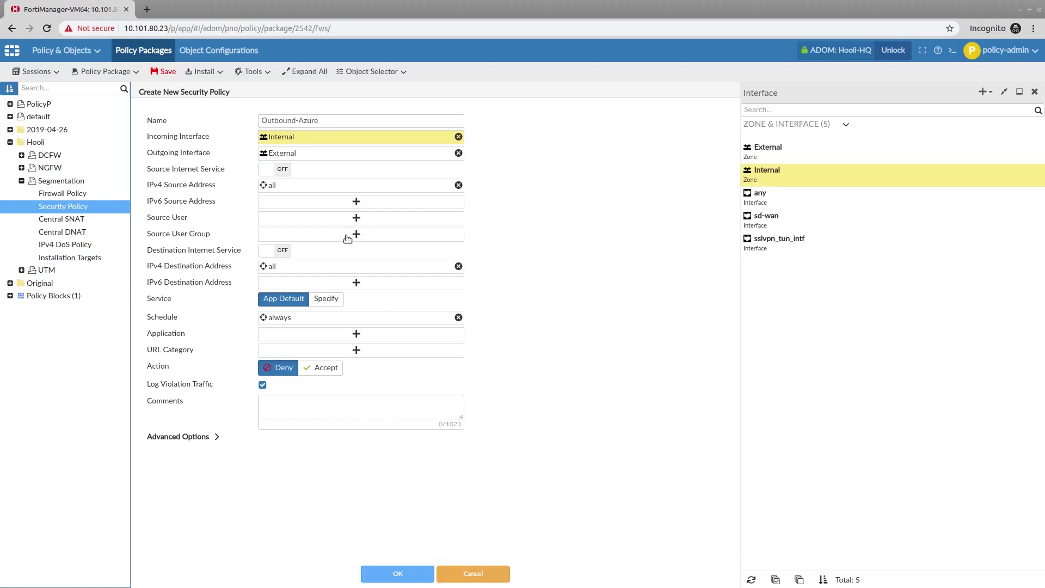
left_click(340, 269)
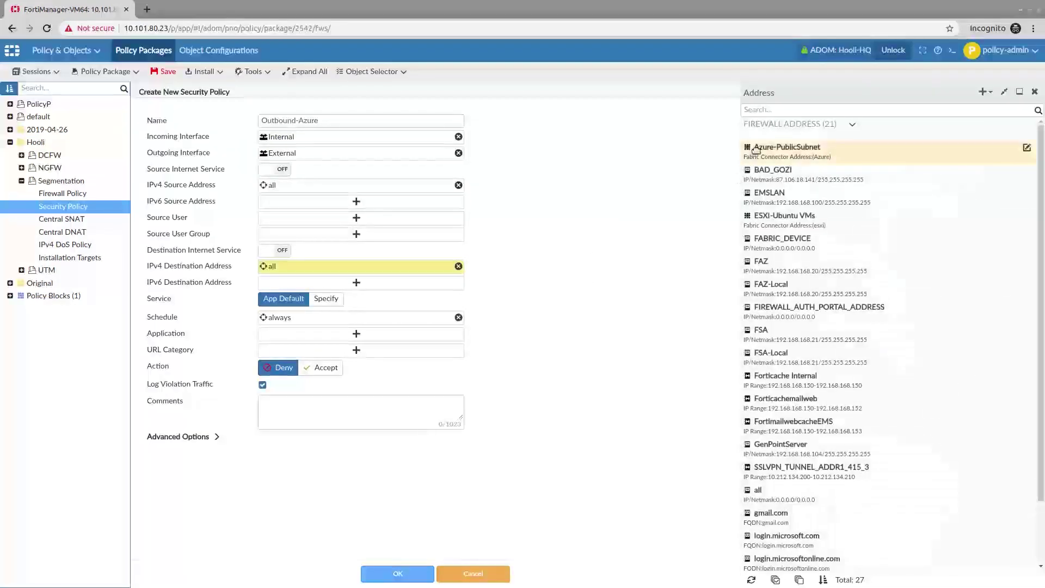
left_click(758, 149)
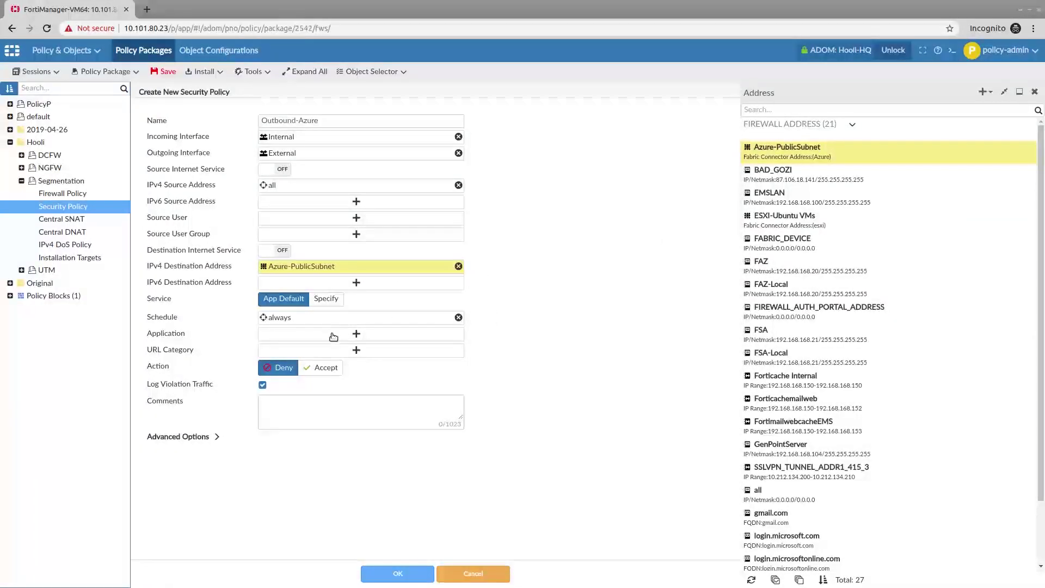
left_click(319, 369)
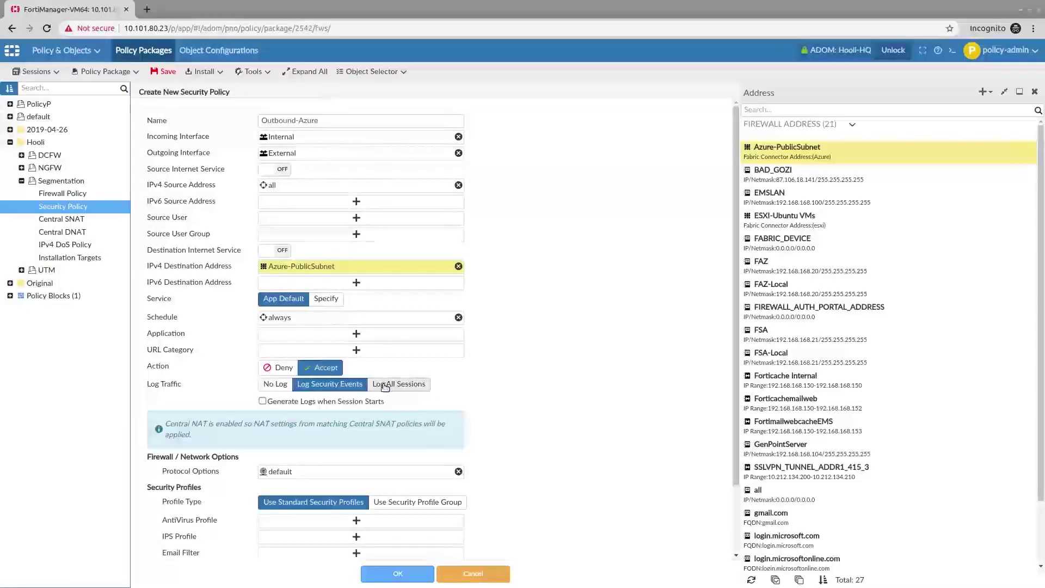
left_click(387, 385)
scroll(381, 414, "down", 1)
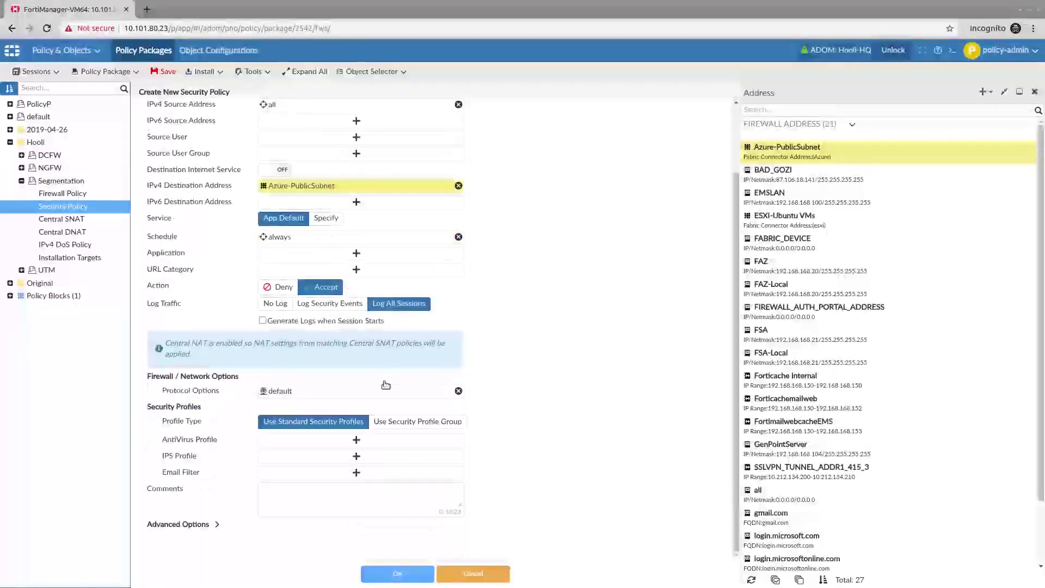
scroll(364, 442, "down", 1)
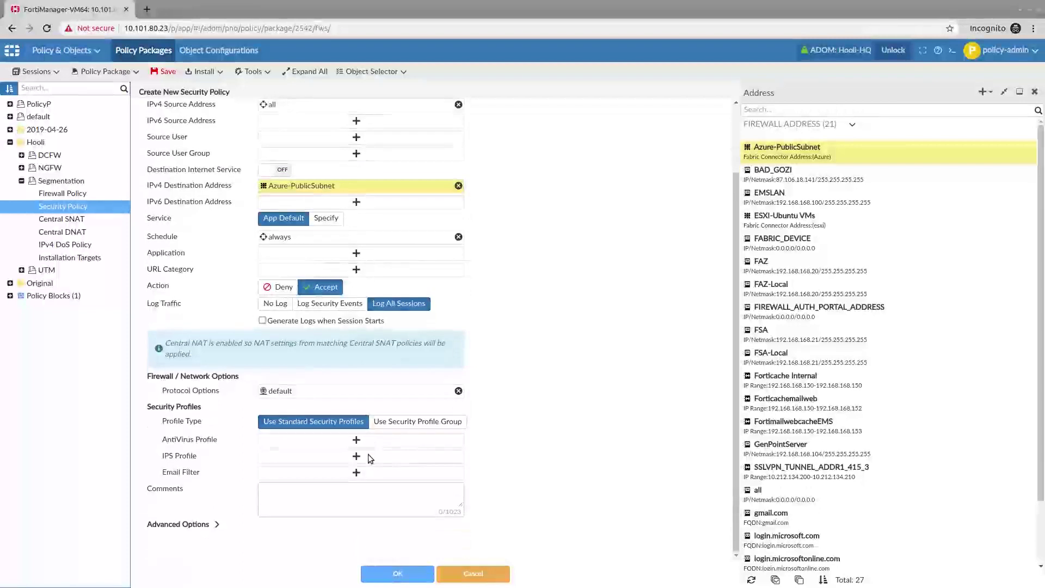
Step: Assign av-all_monitor antivirus and ips-all_monitor IPS profiles, then create the policy
left_click(368, 446)
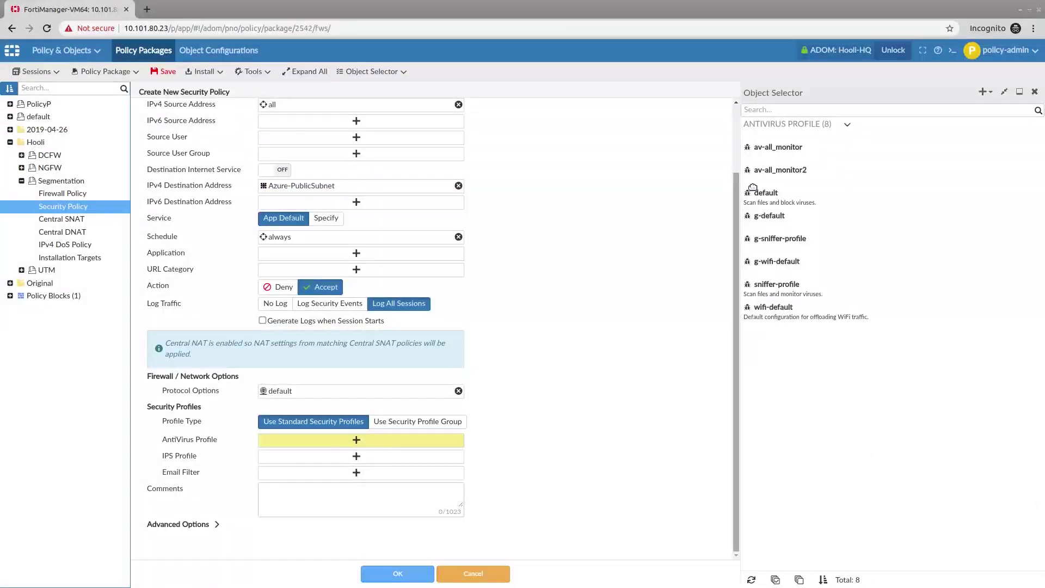
left_click(778, 148)
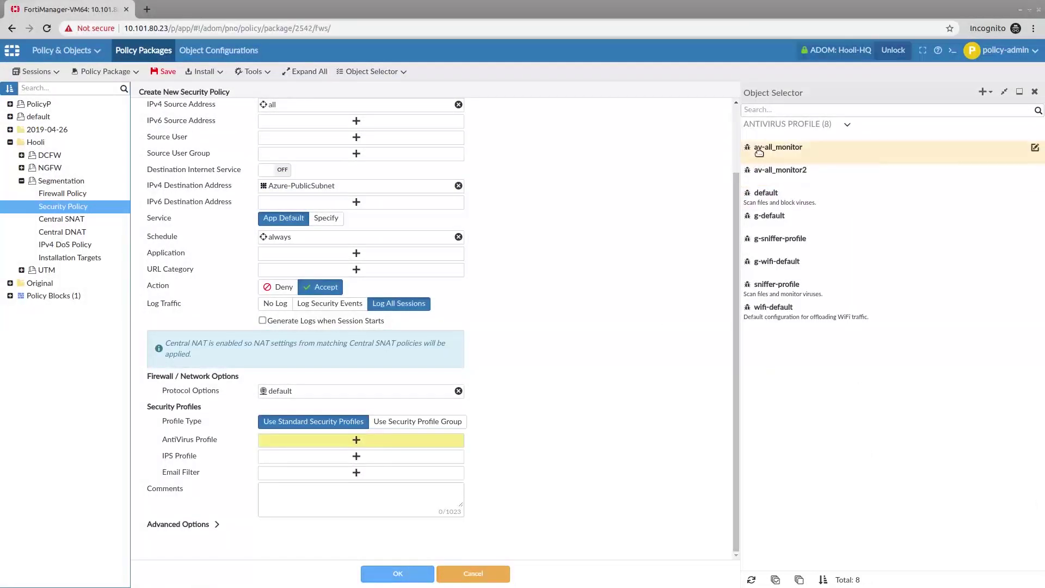
left_click(362, 459)
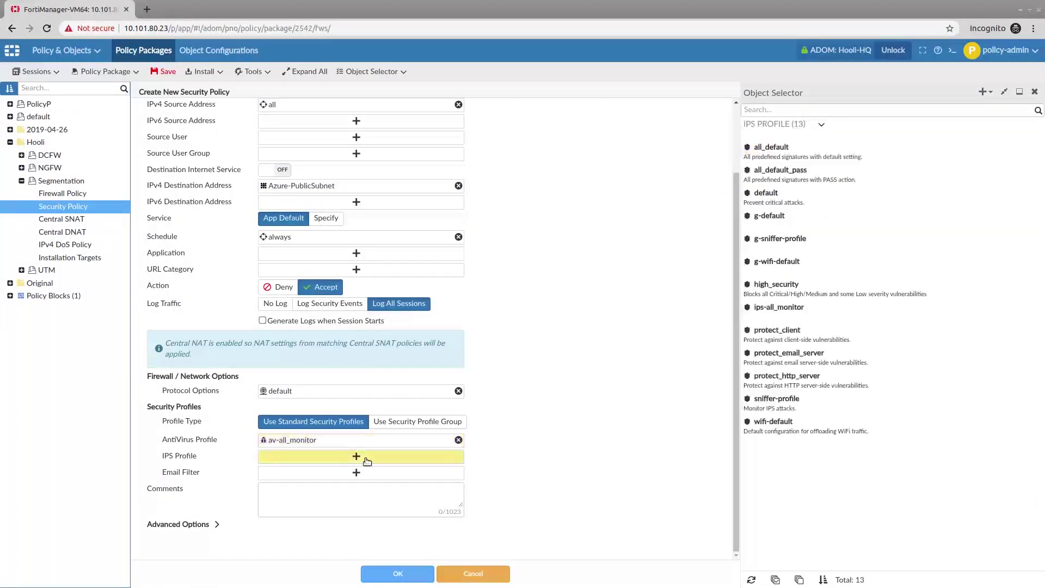
left_click(766, 318)
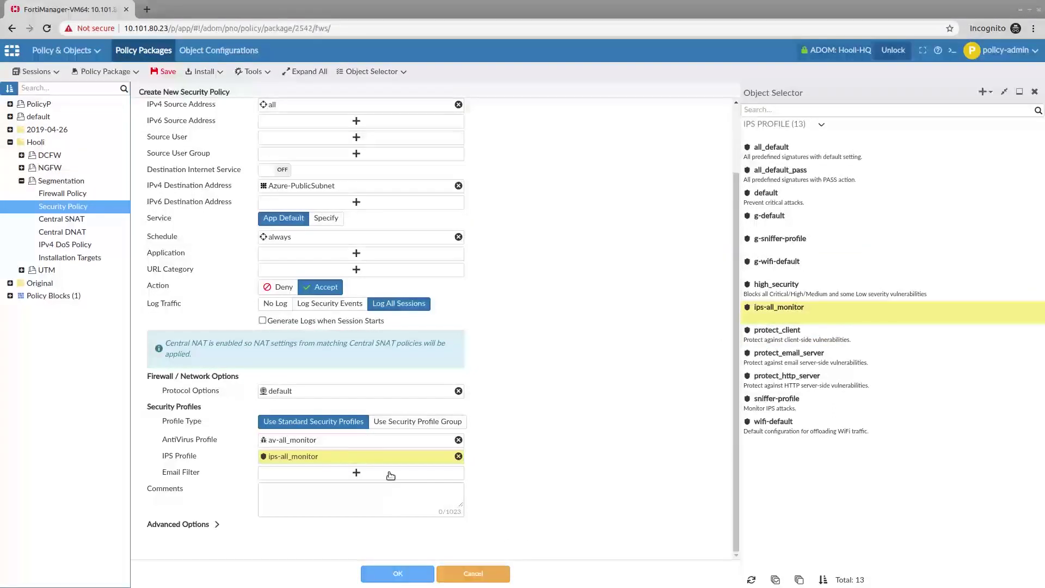
left_click(396, 574)
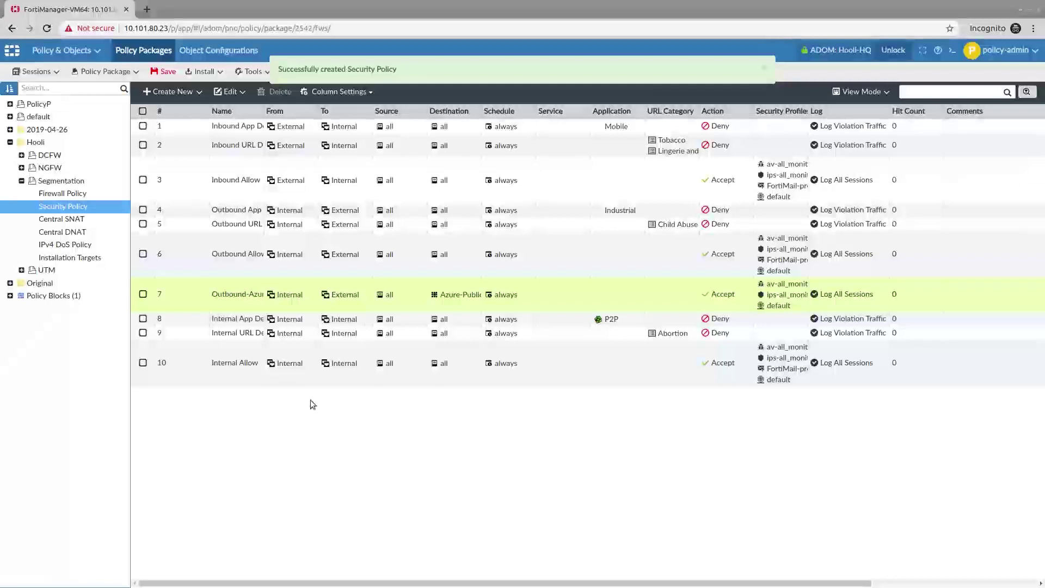
Step: Drag Outbound-Azure from row 7 above Outbound Allow to position 6 and save
left_click(162, 292)
left_click_drag(162, 291, 150, 243)
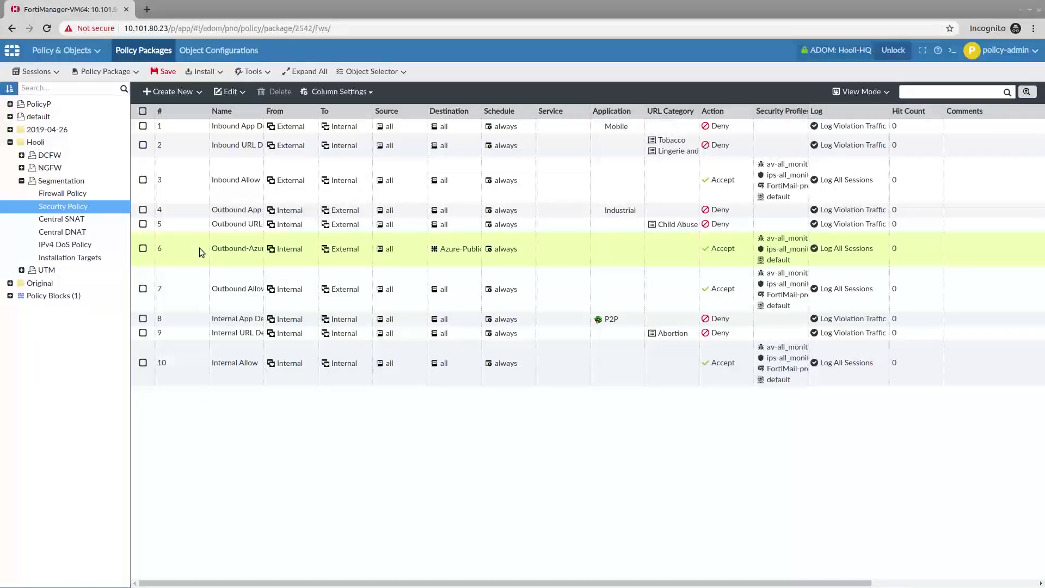
left_click(167, 74)
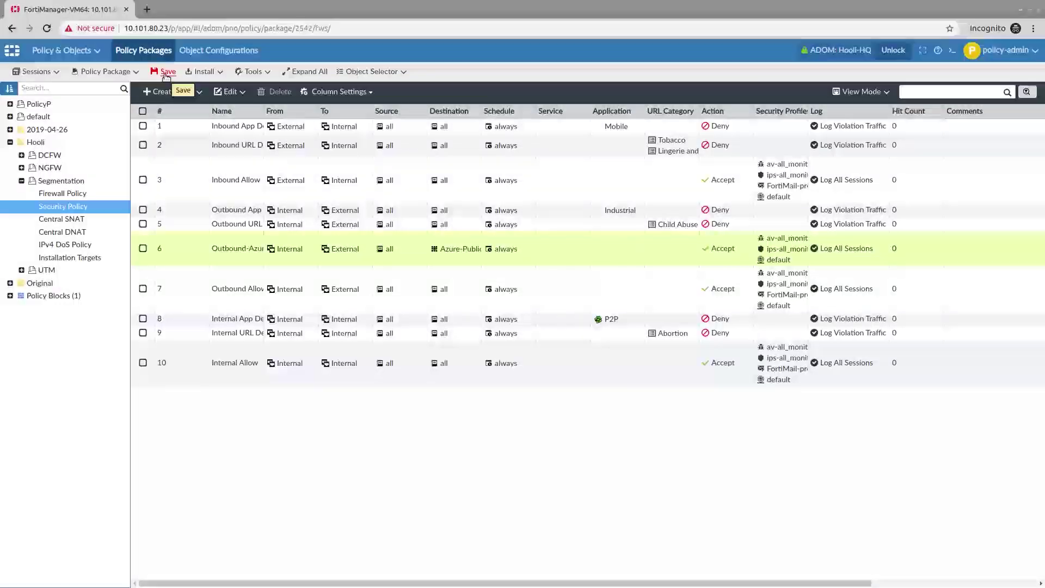
Step: Submit the session for approval with comment 'Added cloud policy for azure', then log out
left_click(56, 72)
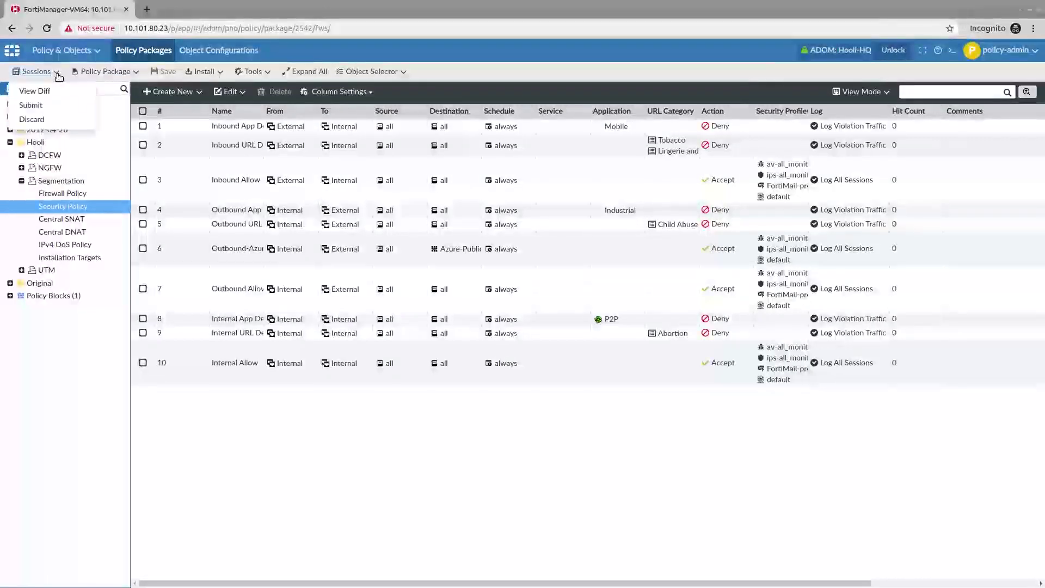
left_click(41, 107)
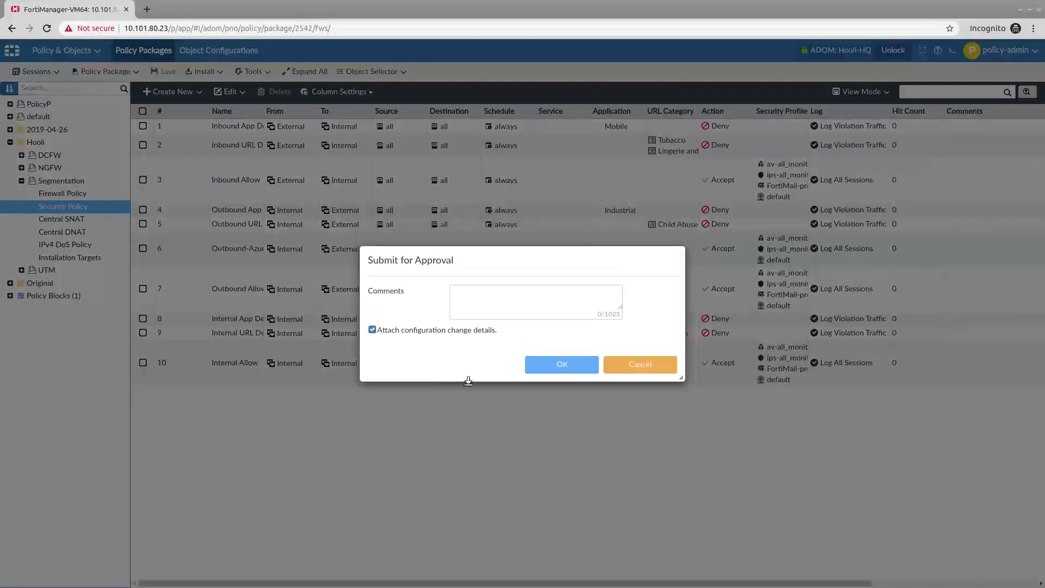
left_click(516, 299)
type("Added ")
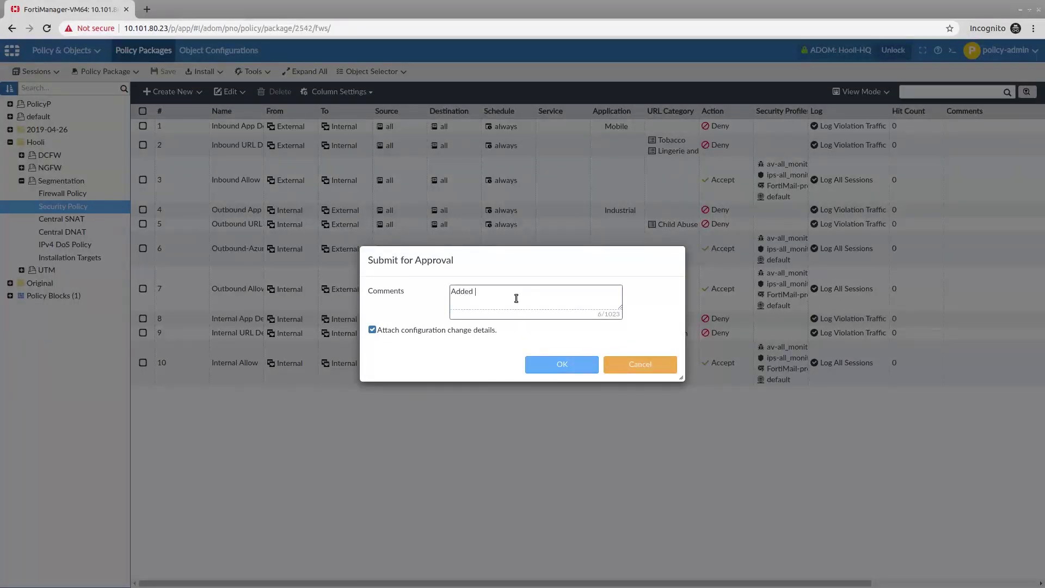
type("cloud policy for azure")
left_click(547, 368)
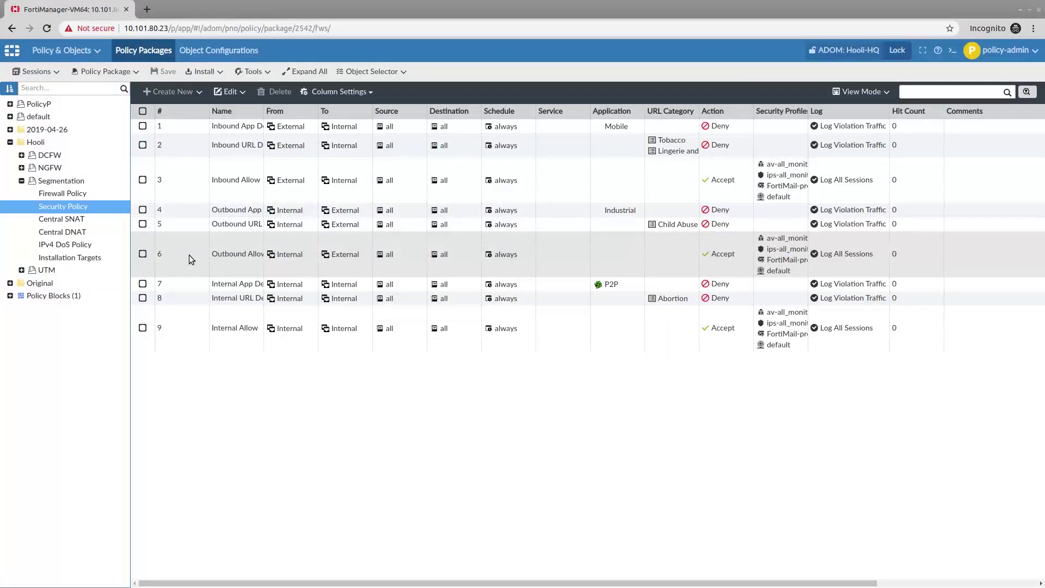
left_click(1022, 57)
left_click(996, 155)
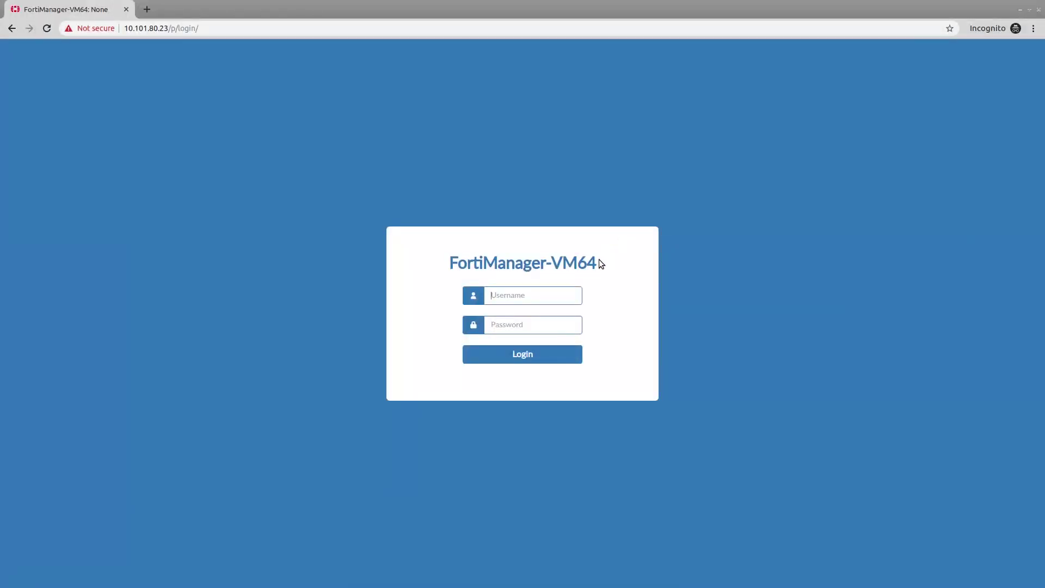
Step: Log in as the approval administrator and enter the Hooli-HQ ADOM
type("approval-admin")
key("Tab")
type("*********")
key("Return")
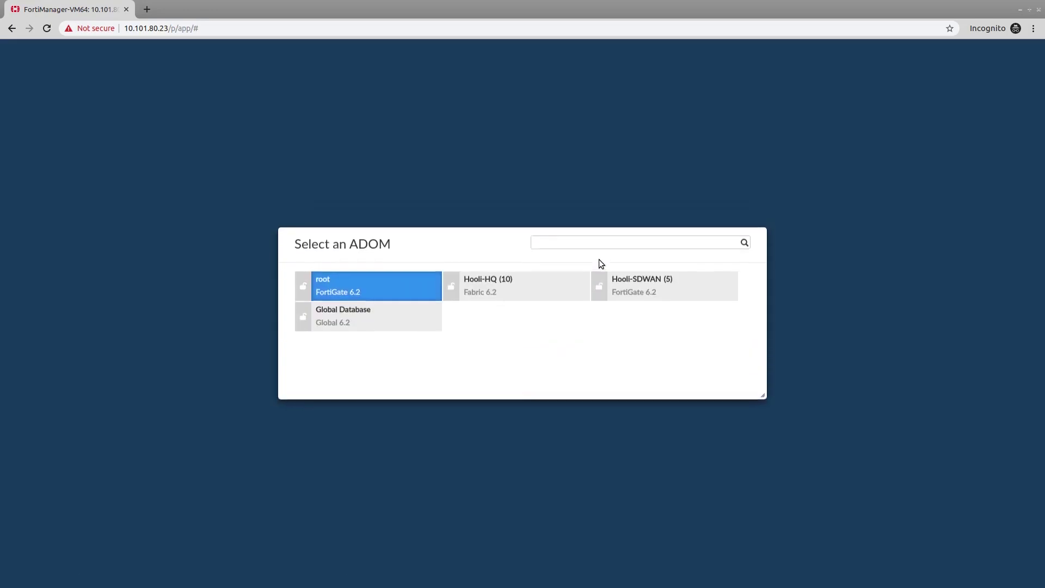
left_click(546, 285)
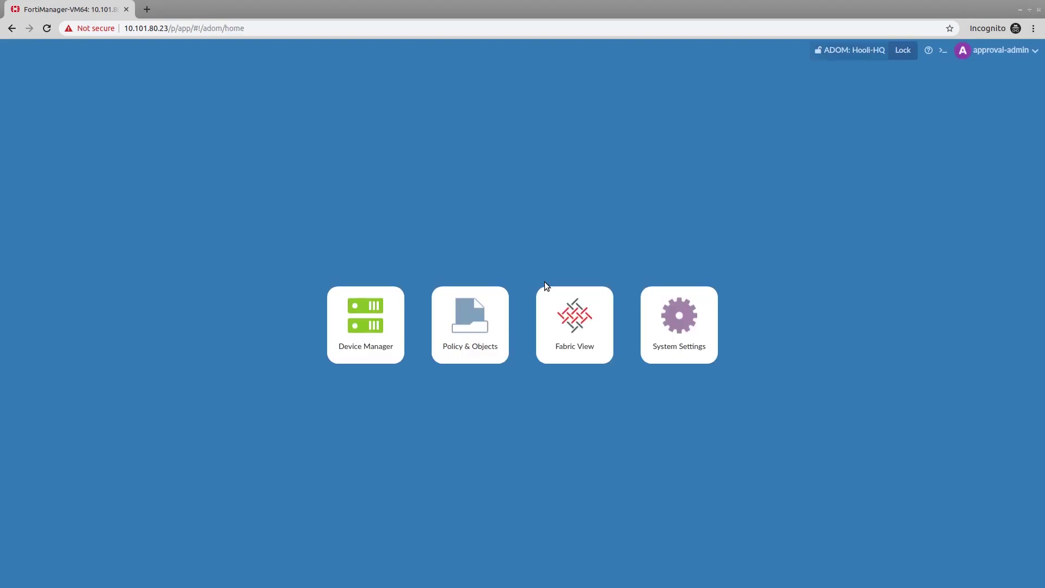
Step: Expand ENTLAB-HW in Device Manager, lock the Hooli-HQ ADOM, and switch to Policy & Objects
left_click(362, 322)
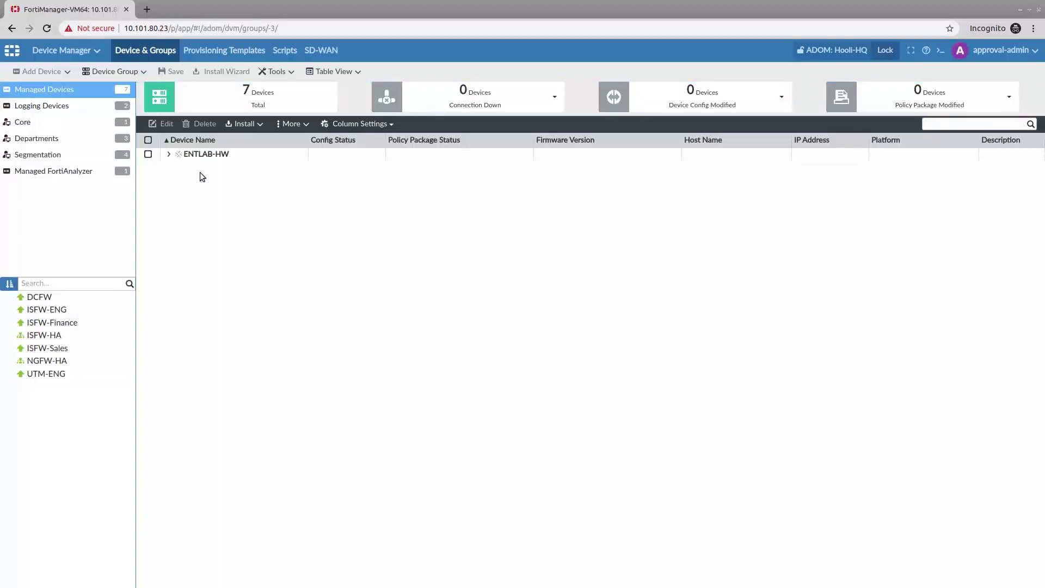
left_click(168, 154)
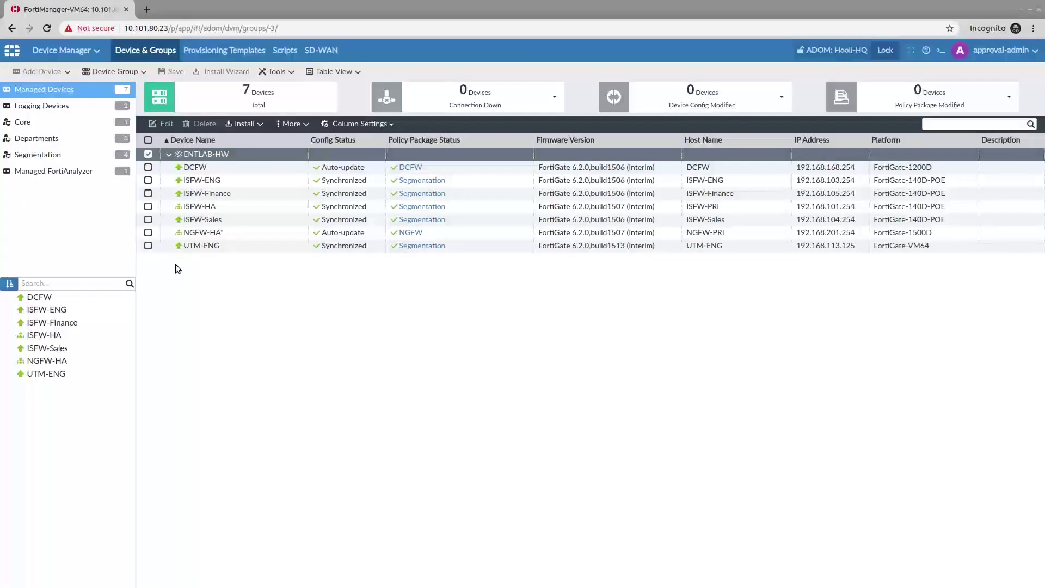
left_click(98, 54)
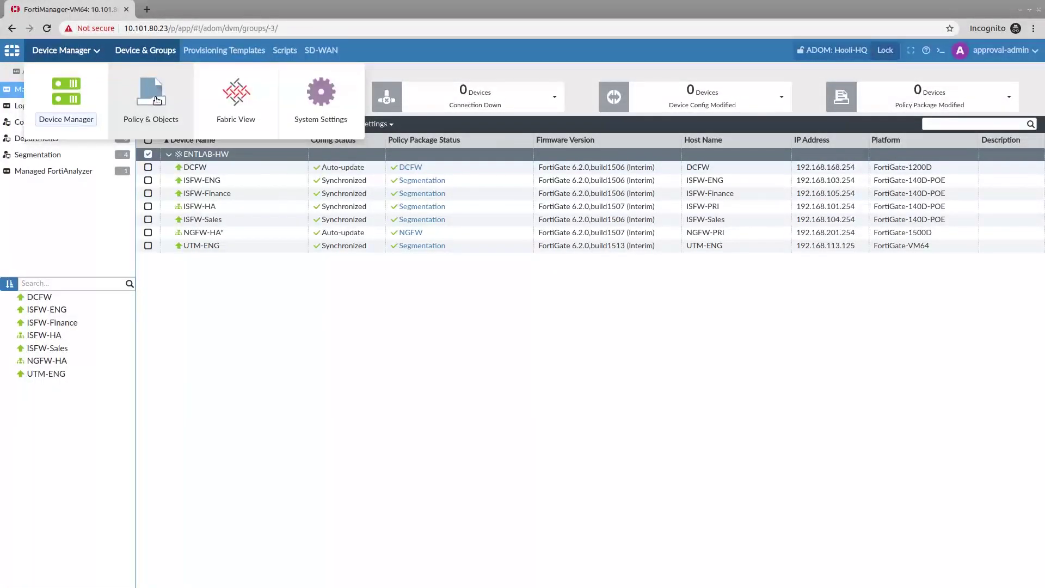
left_click(885, 50)
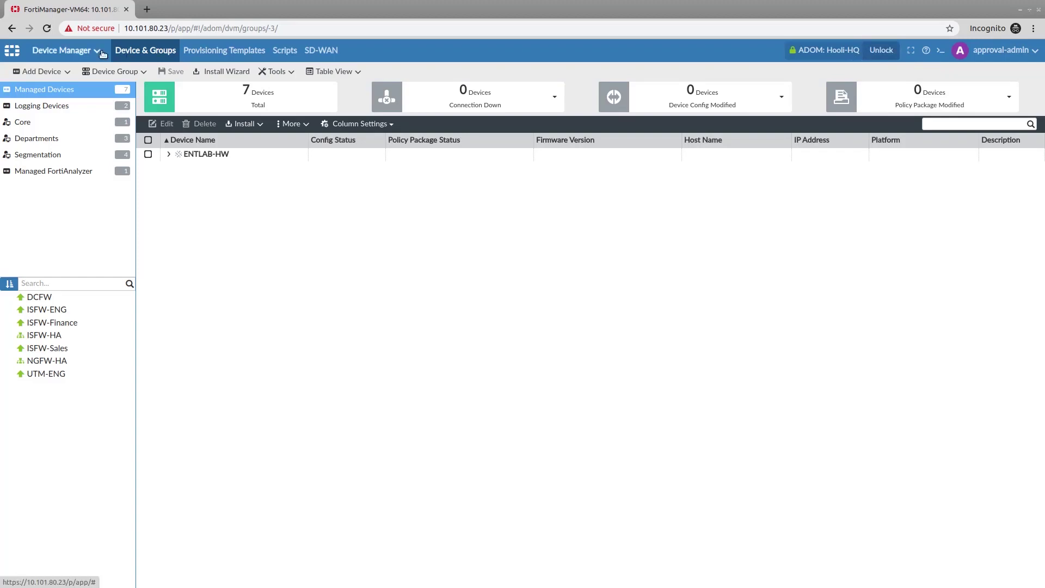
mouse_move(99, 53)
left_click(152, 101)
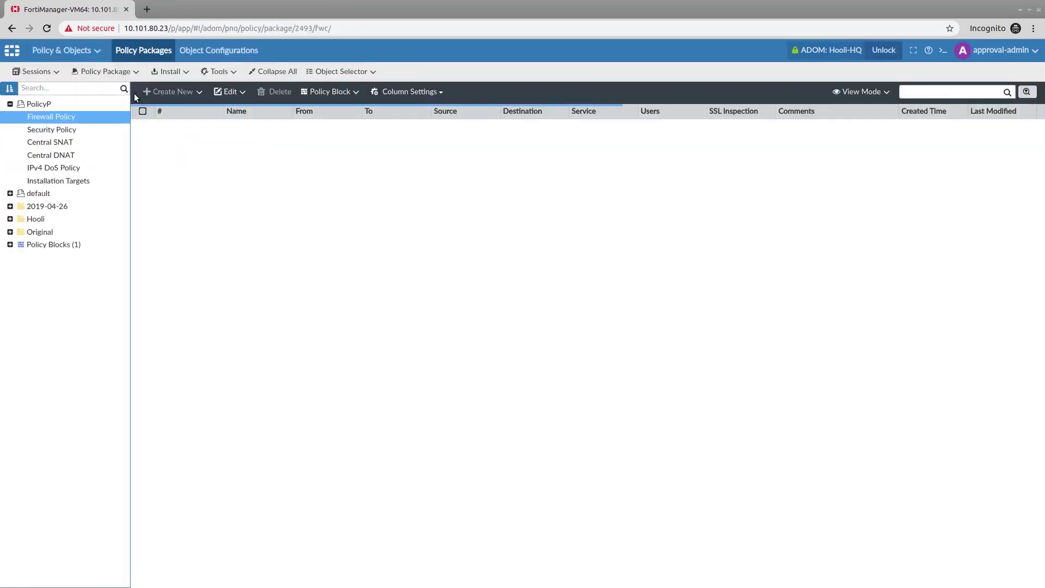
Step: Inspect the Cloud Policy session's revision diff showing Outbound-Azure added to Hooli/Segmentation as ID 12
left_click(56, 73)
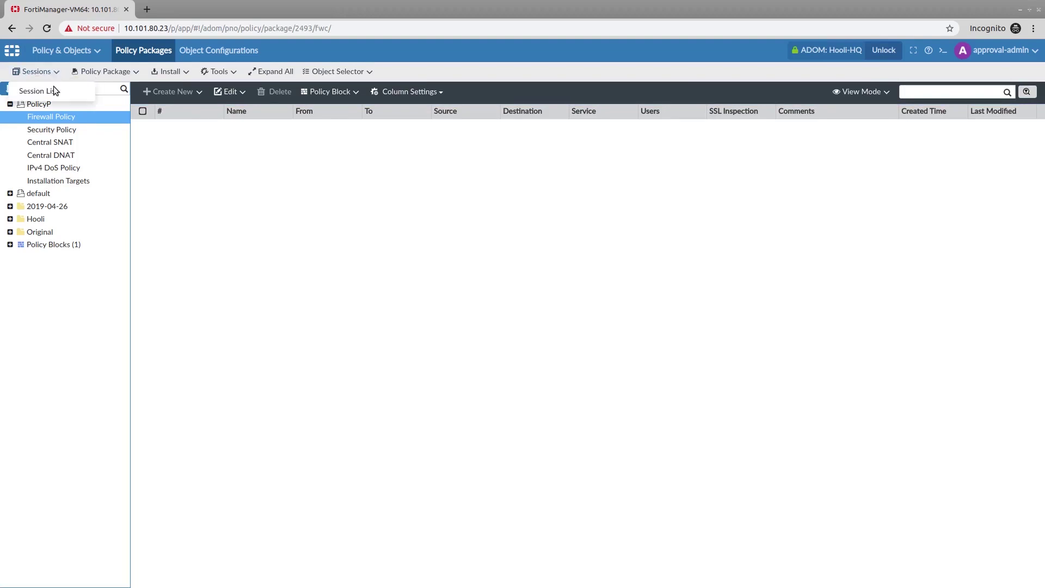
left_click(55, 91)
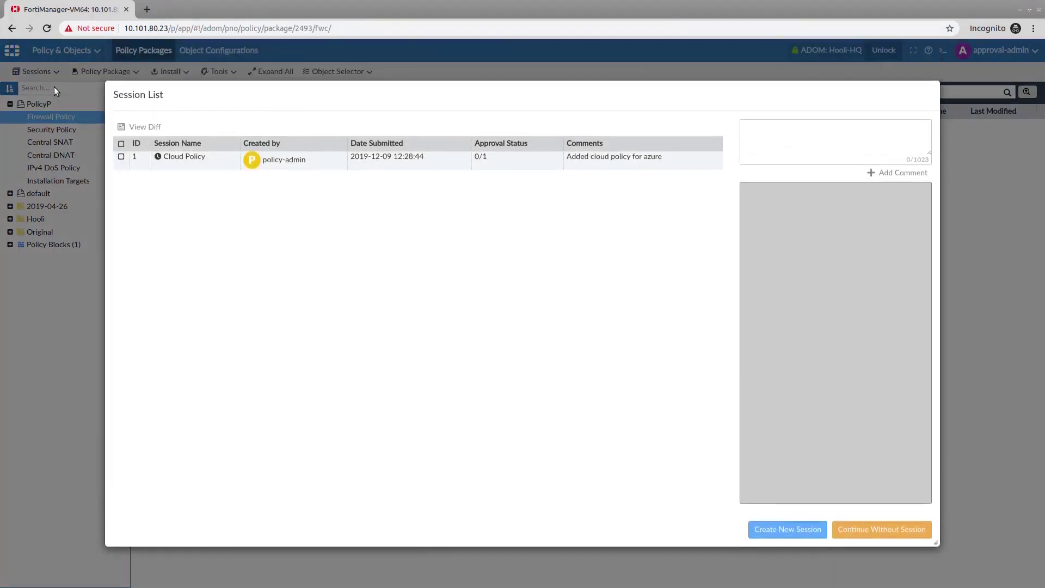
left_click(211, 161)
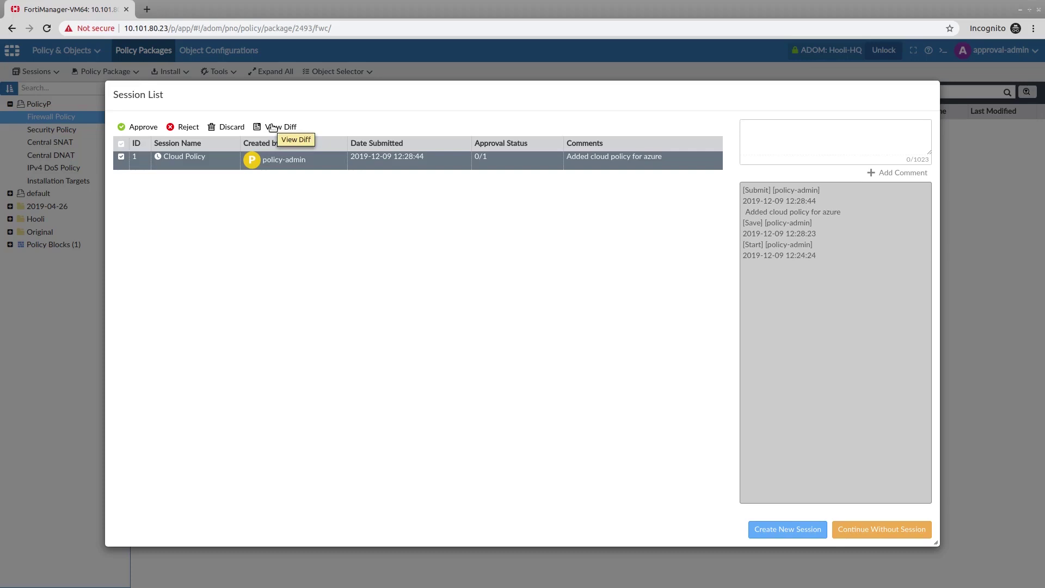
left_click(272, 127)
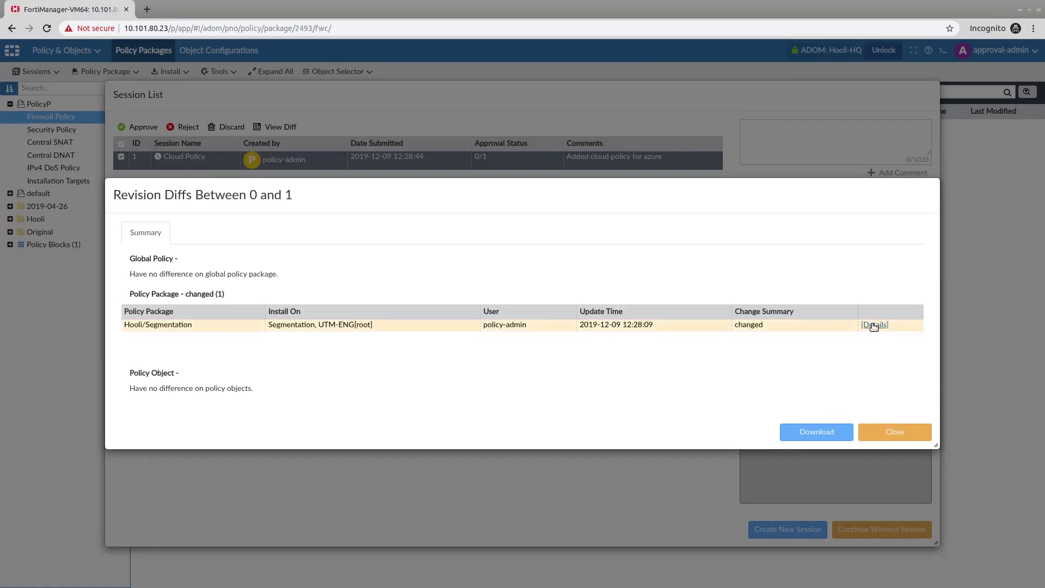
left_click(874, 325)
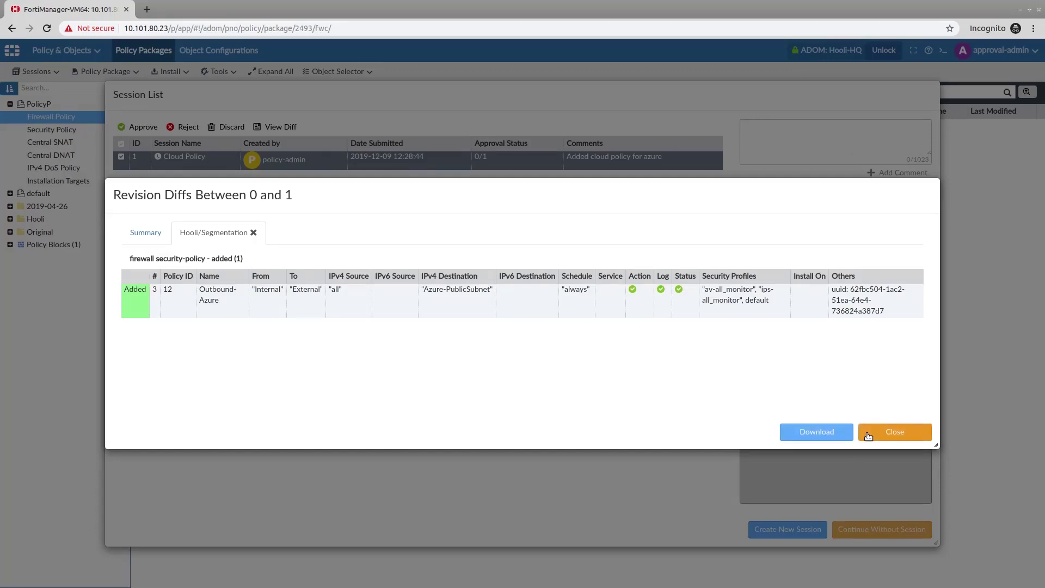
left_click(869, 436)
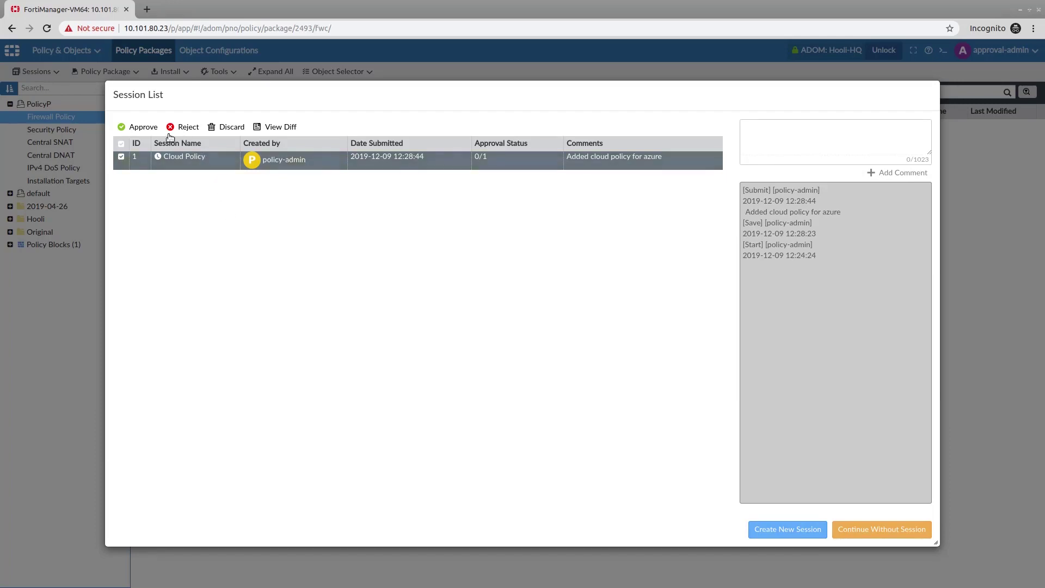
Step: Approve the Cloud Policy session with the comment 'policy approved', then continue without a session
left_click(146, 127)
left_click(508, 313)
type("policy appro")
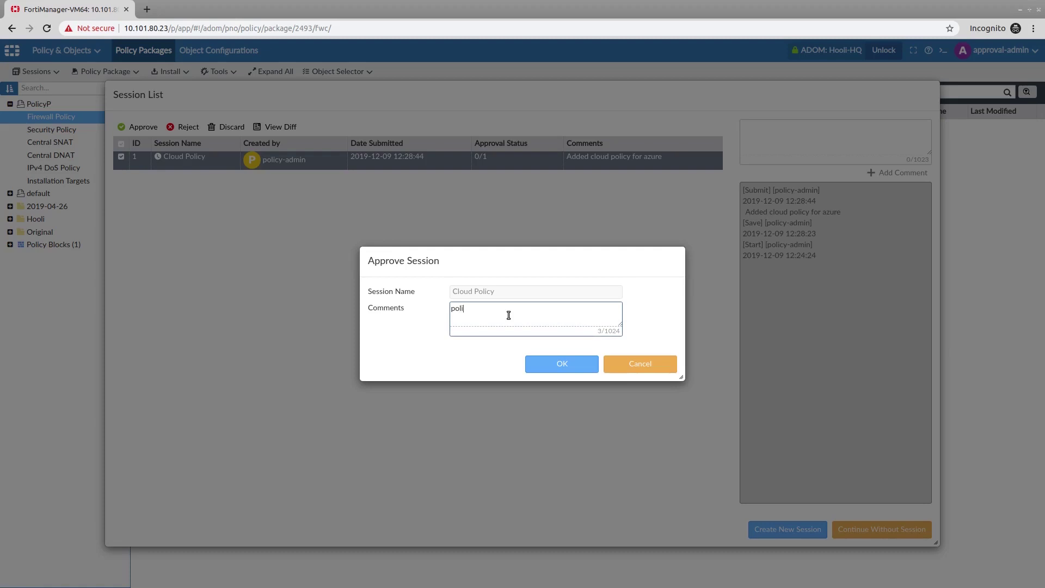
type("ved")
left_click(535, 365)
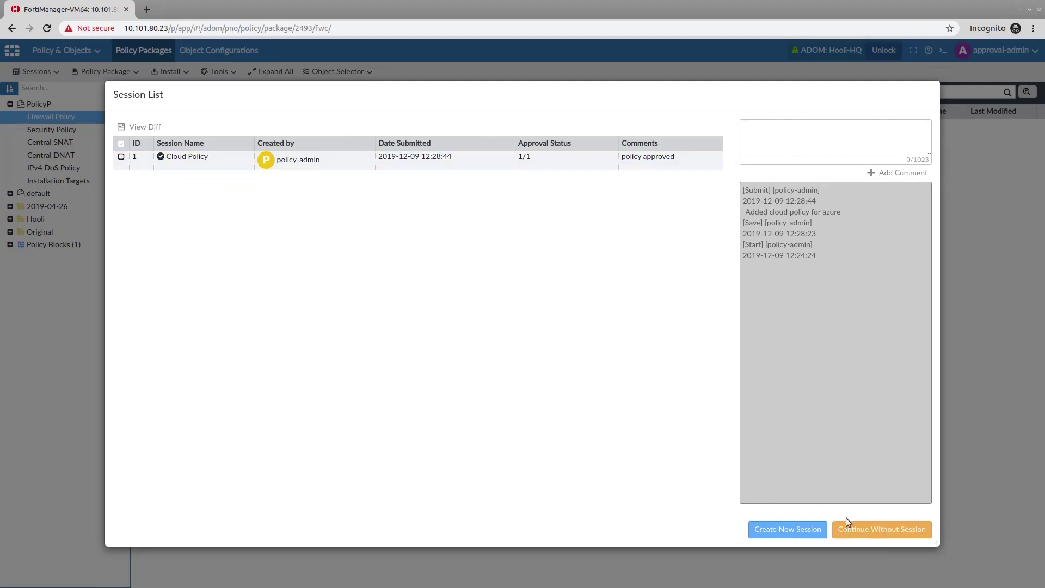
left_click(864, 531)
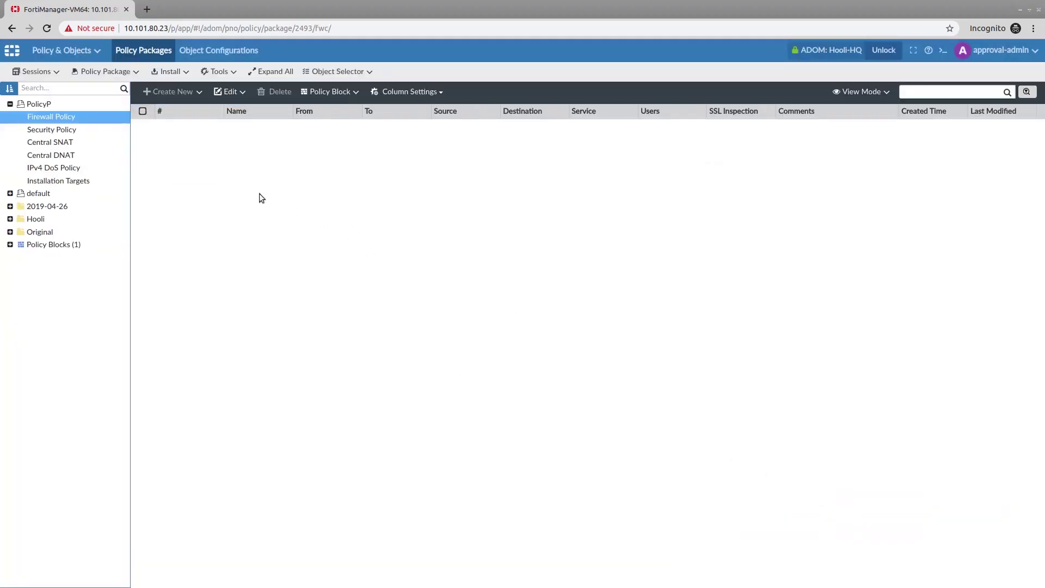
left_click(60, 50)
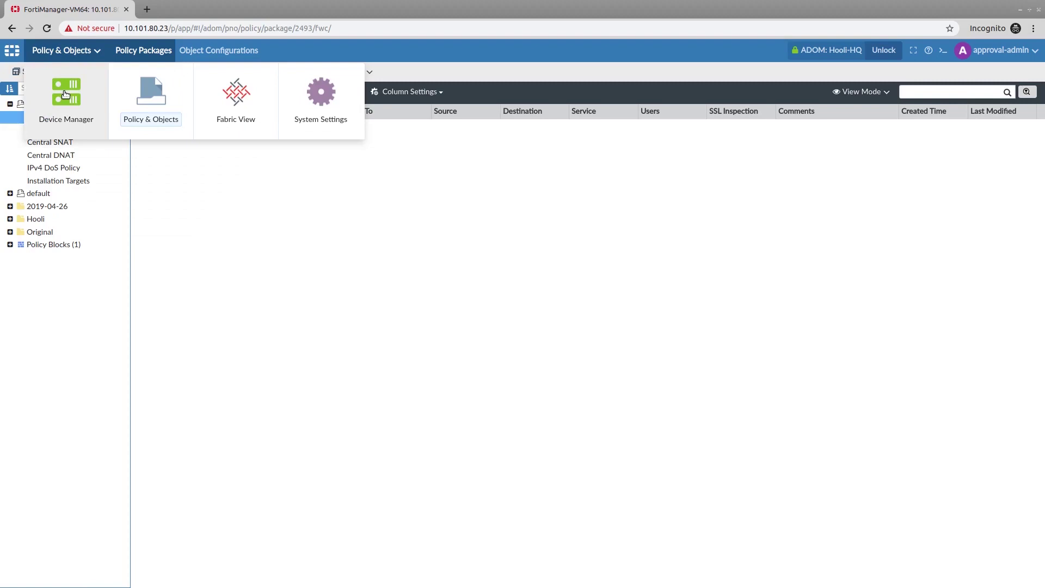
left_click(65, 94)
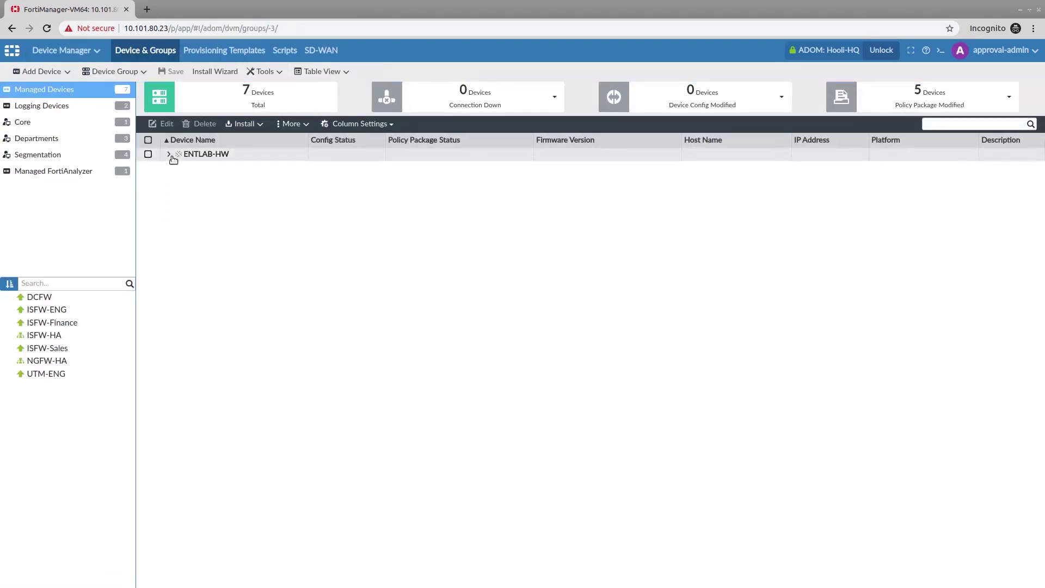
left_click(170, 155)
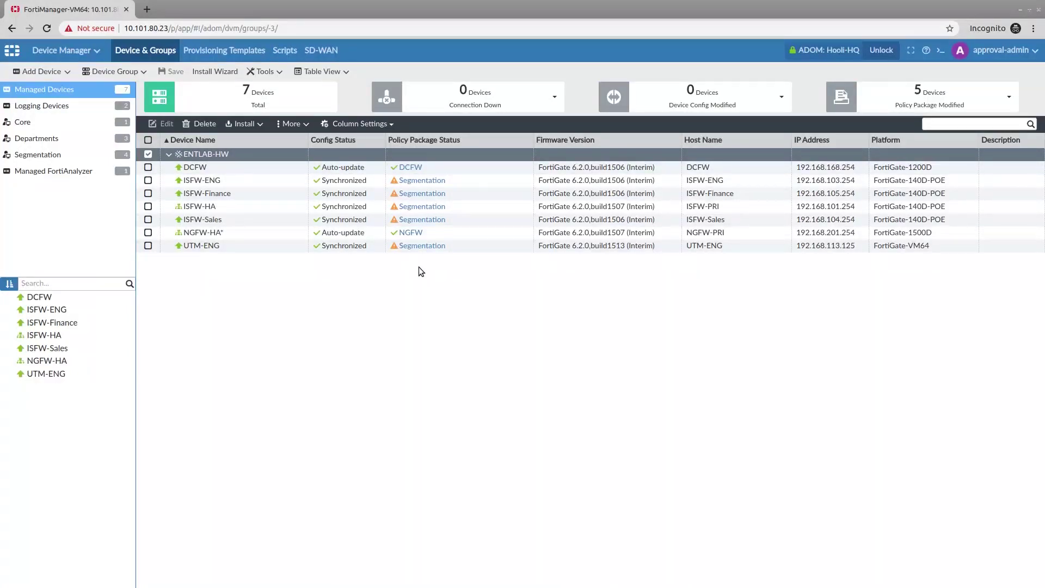
left_click(64, 50)
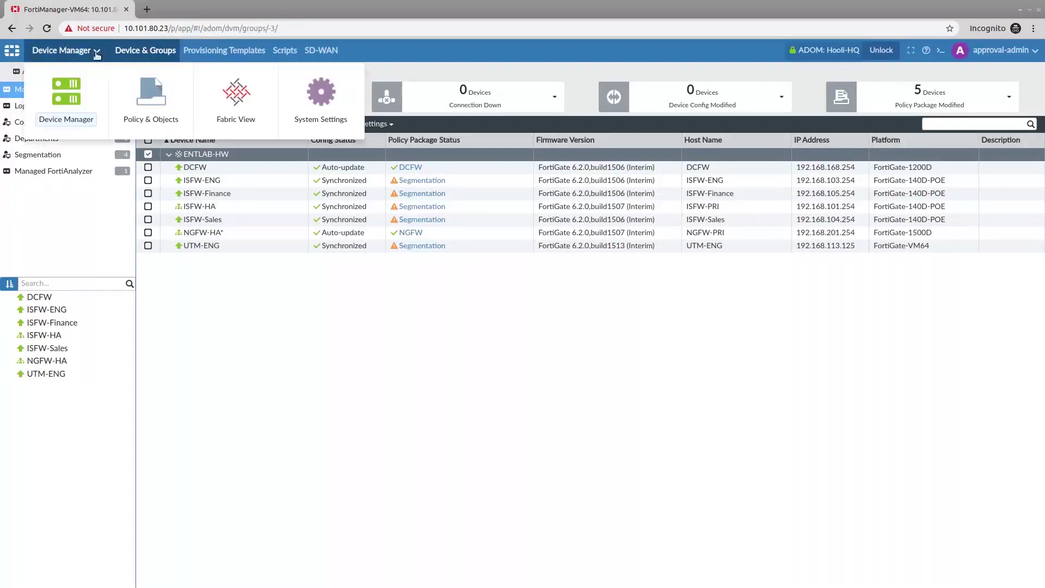
left_click(134, 103)
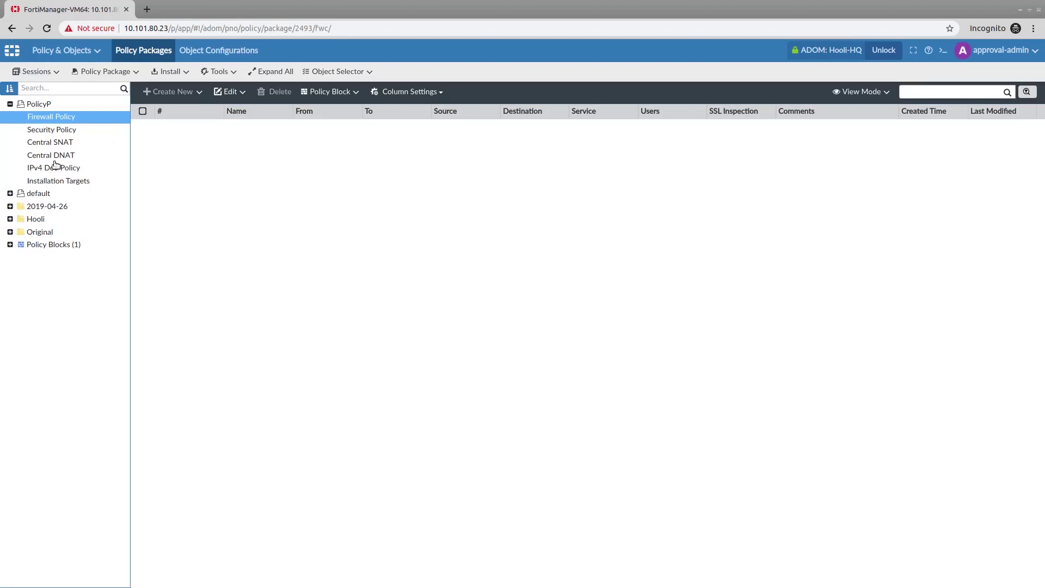
Step: Show the Hooli > Segmentation security policies and switch the policy table to another view mode
left_click(10, 219)
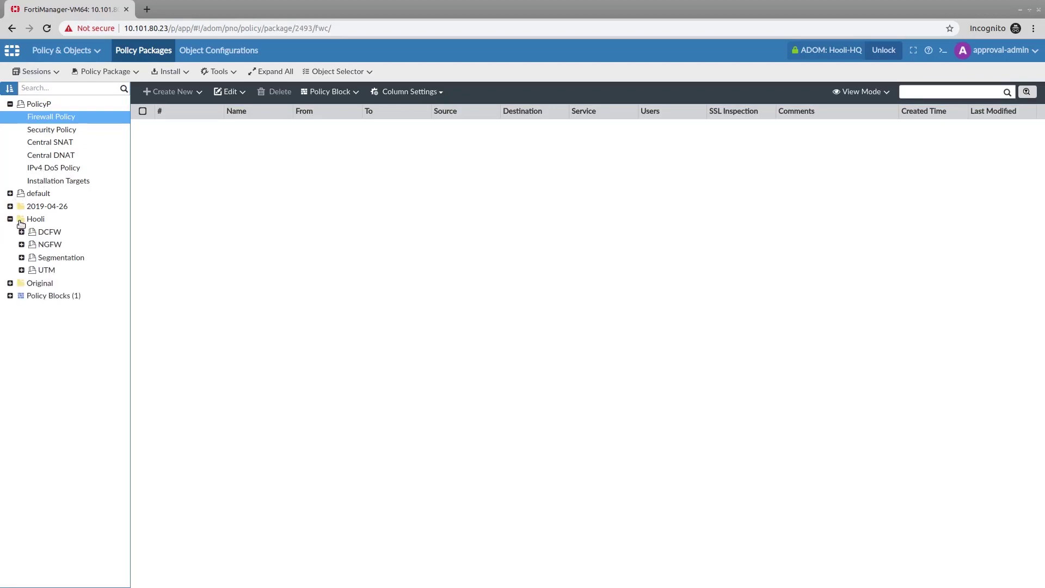
left_click(22, 257)
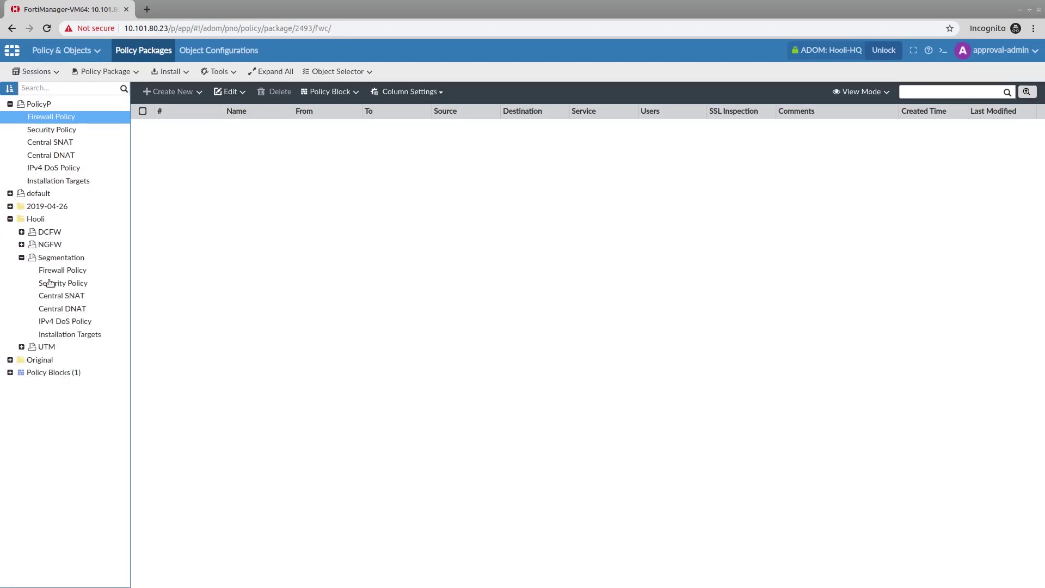
left_click(54, 288)
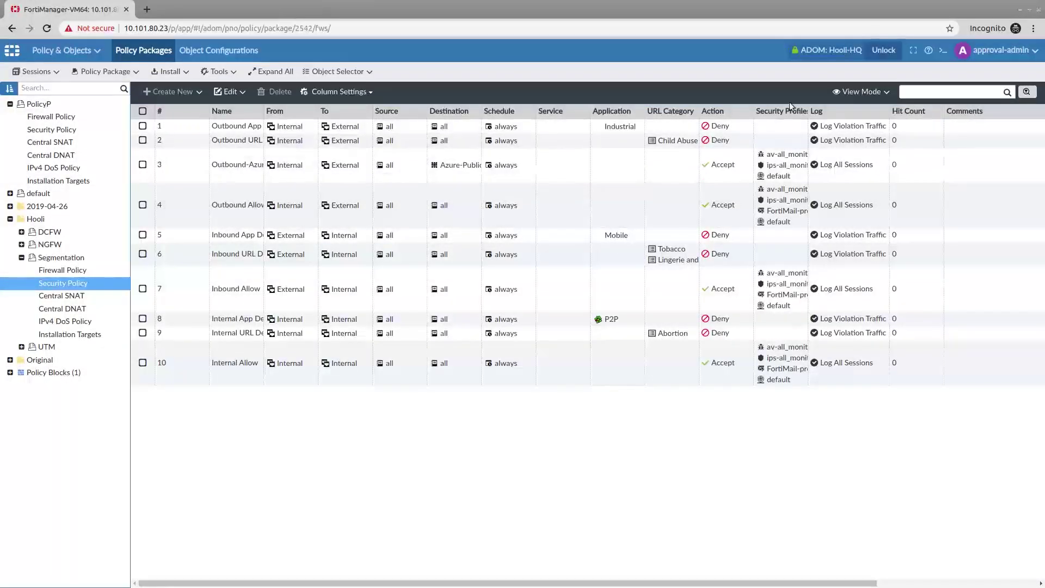
left_click(860, 91)
left_click(860, 121)
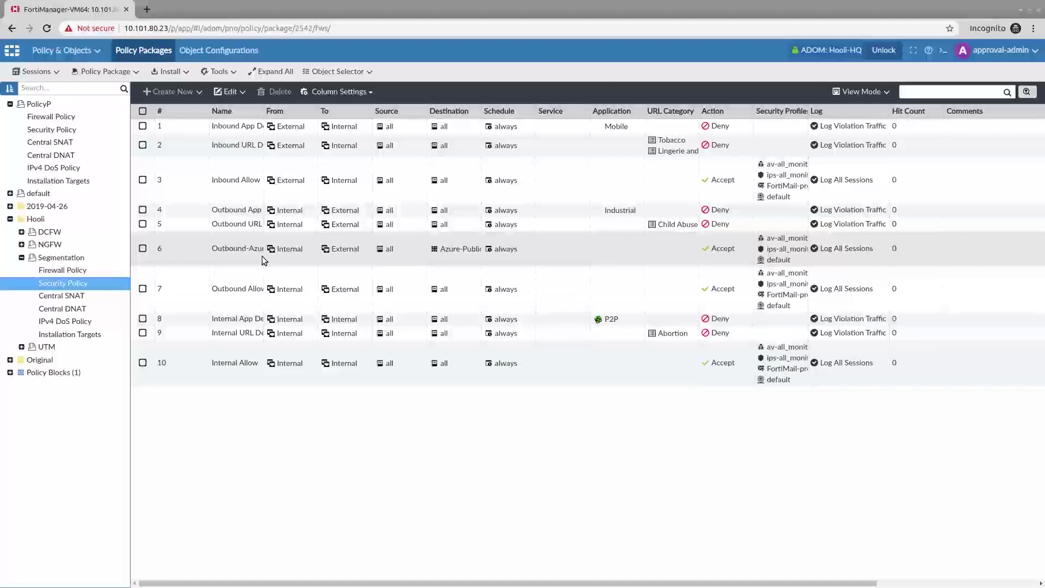
Step: Re-install the Segmentation package to all five validated devices and close the successful results
left_click(178, 69)
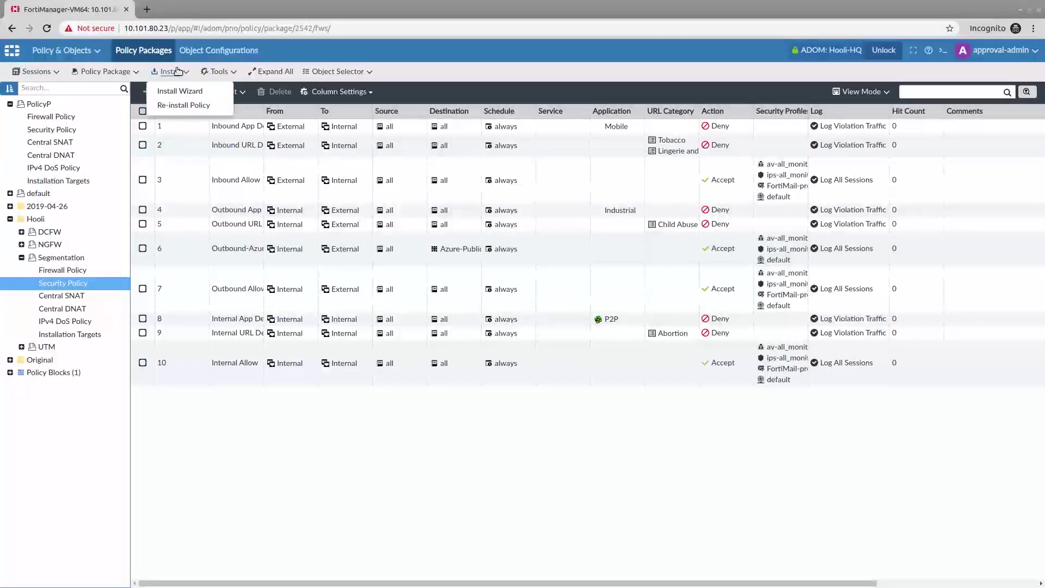
left_click(179, 106)
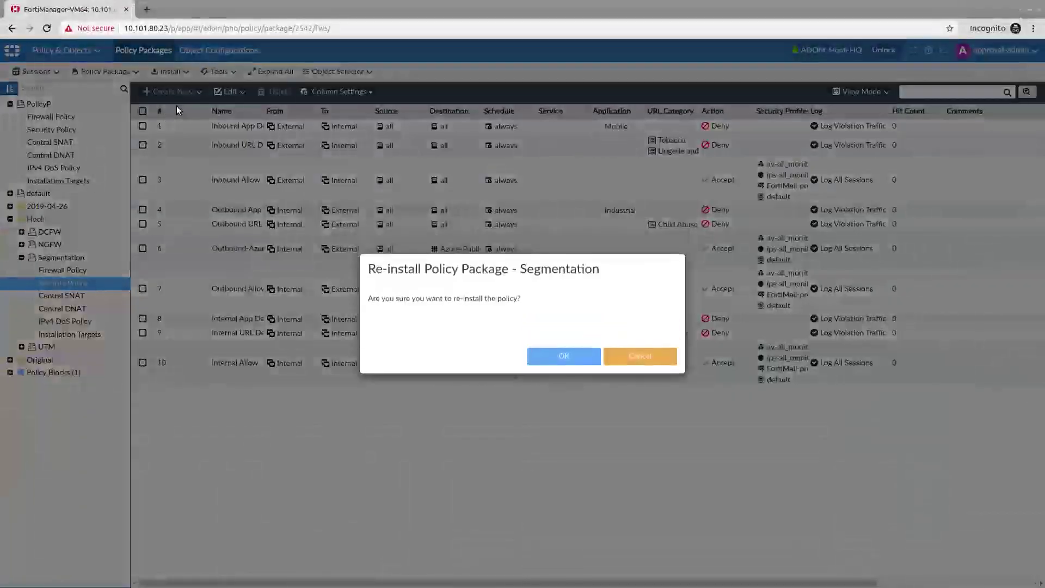
left_click(557, 355)
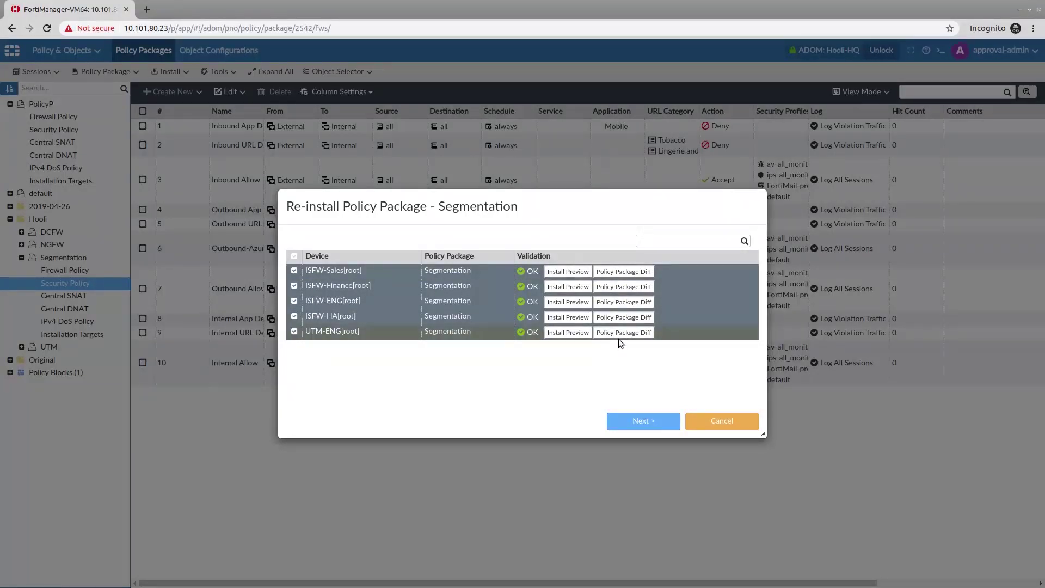
left_click(625, 419)
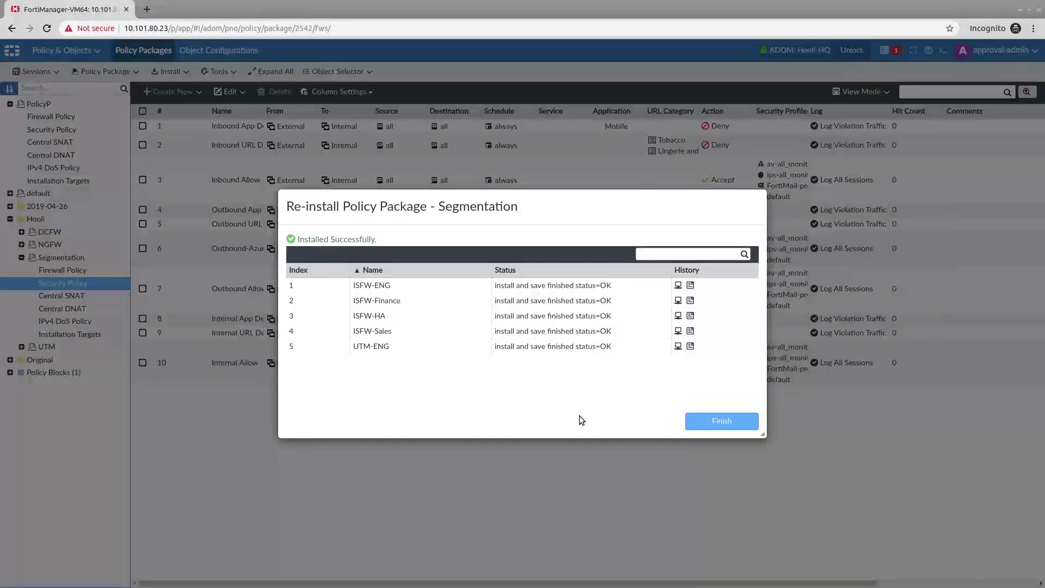
left_click(695, 420)
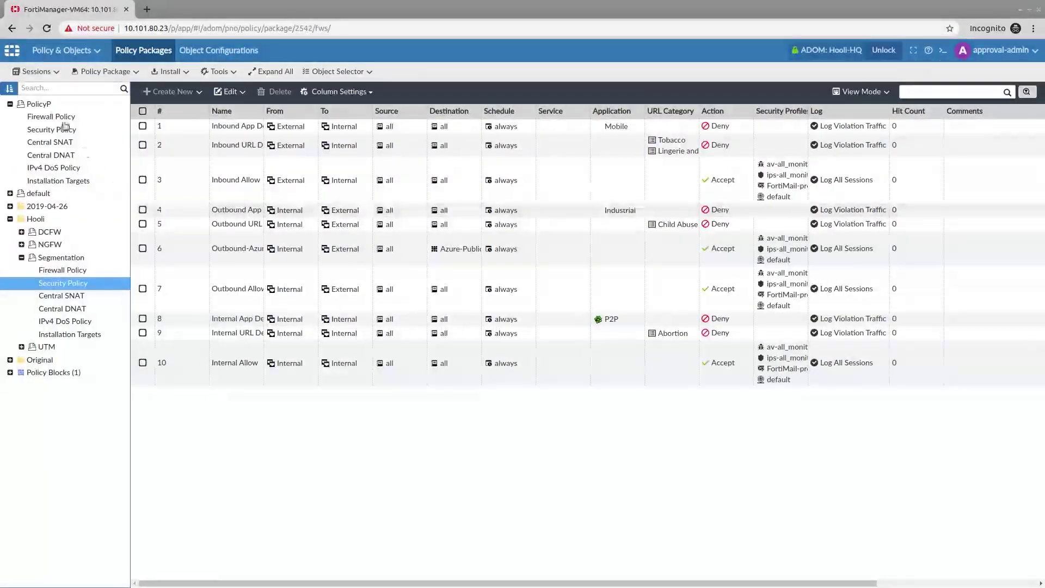
Step: Switch to Device Manager to check the managed devices' policy package sync status
left_click(61, 50)
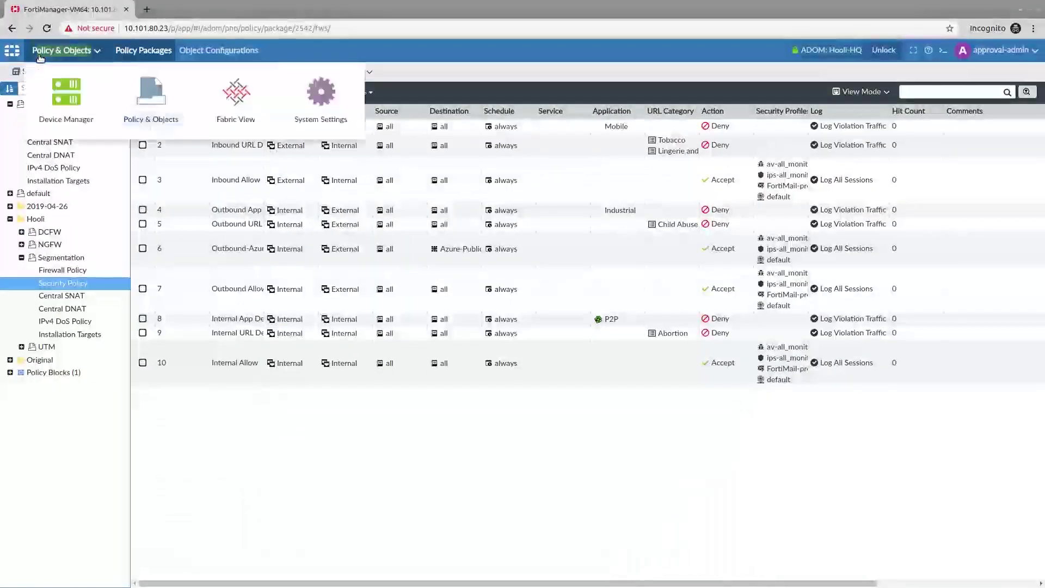
left_click(58, 97)
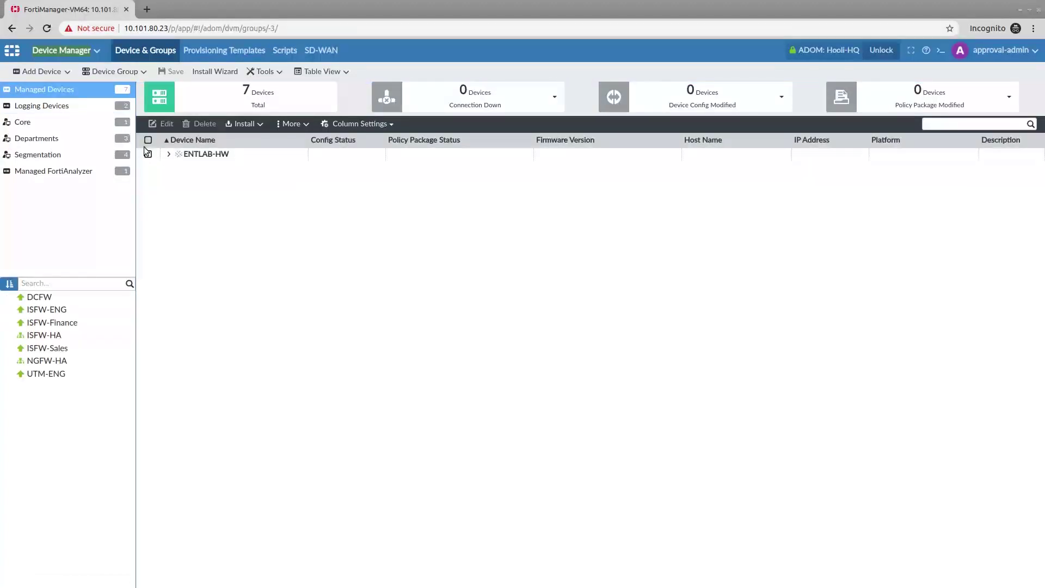